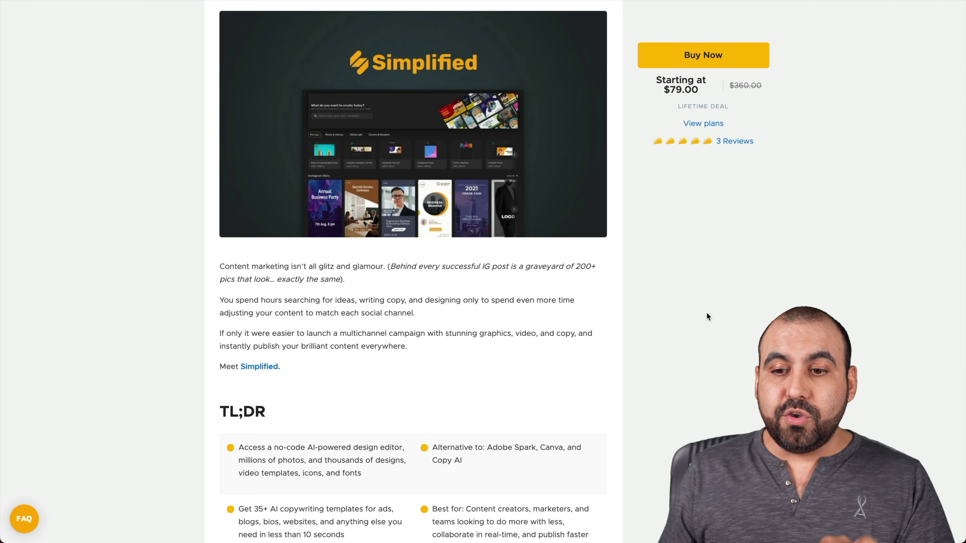
- Look through the Simplified deal page for the product description, included features and license tier prices
scroll(707, 316, down, 2)
scroll(707, 315, down, 20)
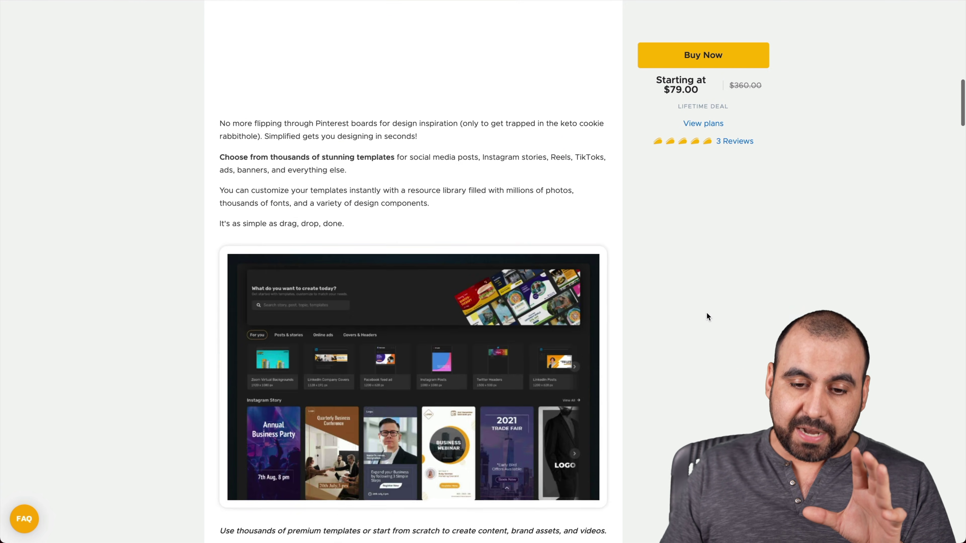
scroll(706, 314, down, 20)
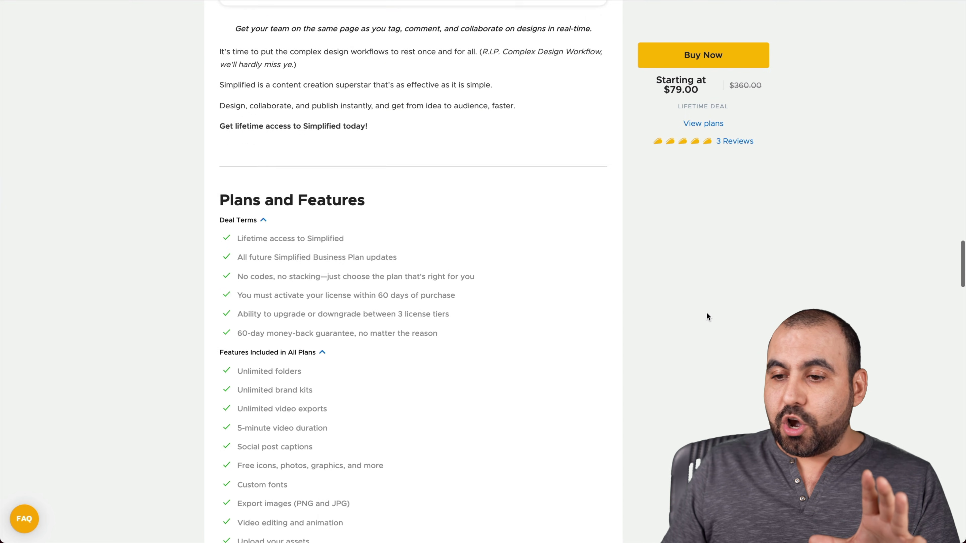
scroll(705, 313, down, 1)
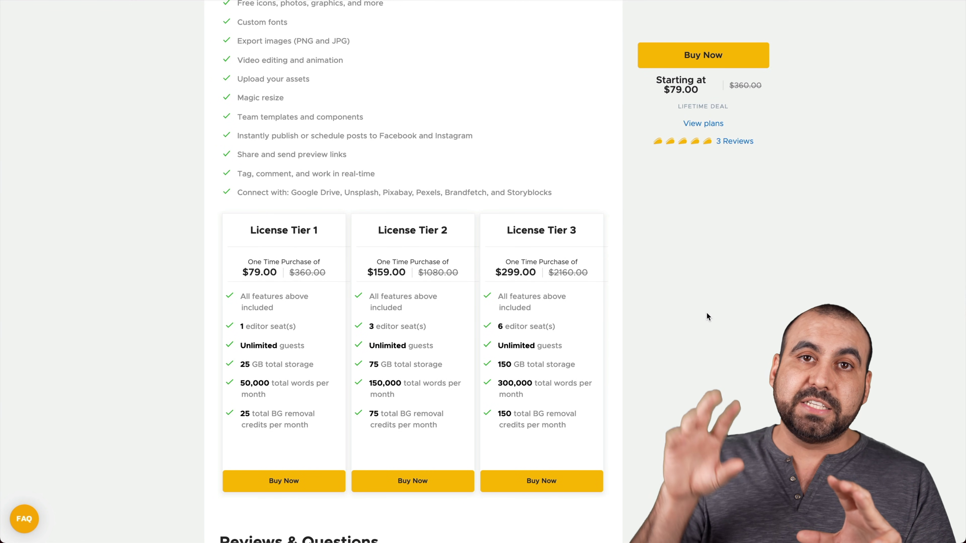
scroll(706, 314, down, 1)
scroll(706, 313, down, 1)
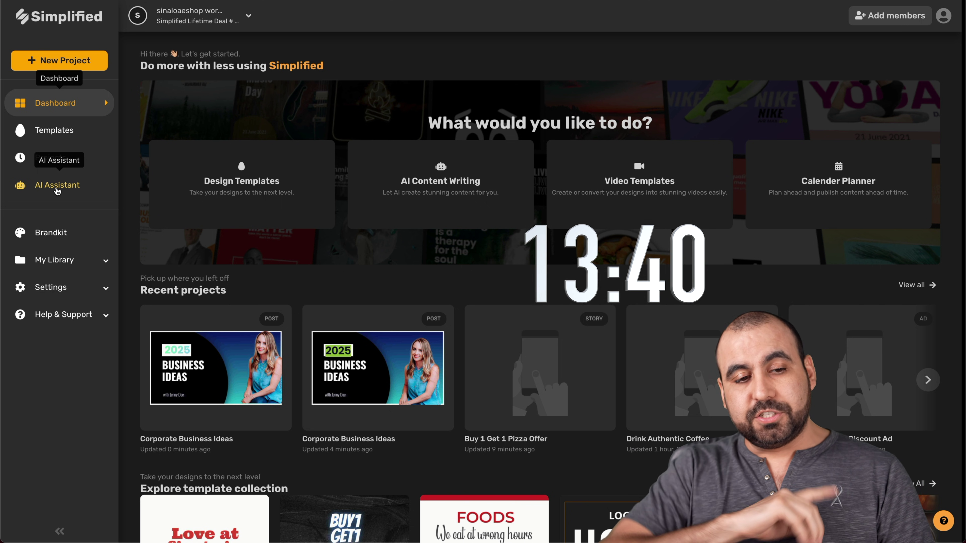
- Search the template formats for "you" and open the Youtube Thumbnails collection
click(53, 138)
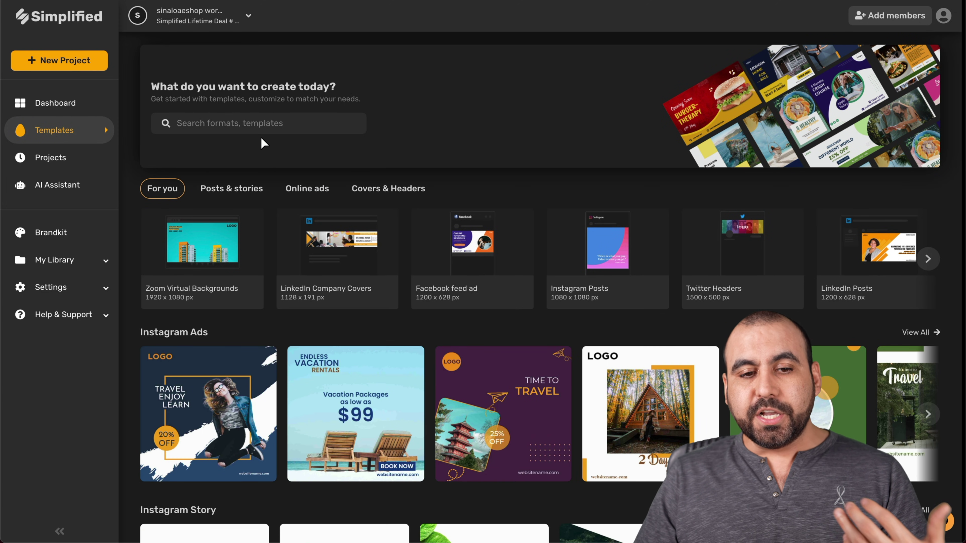
click(261, 127)
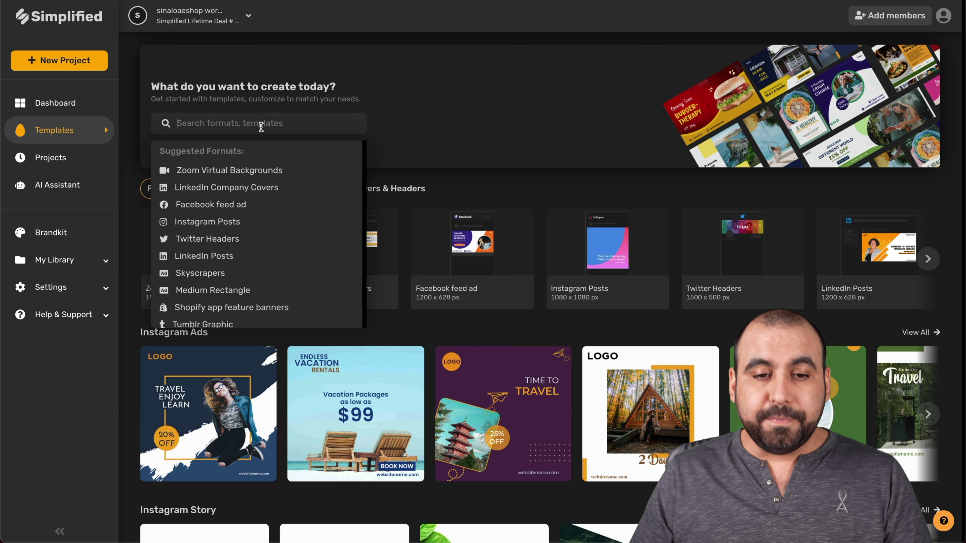
text(you)
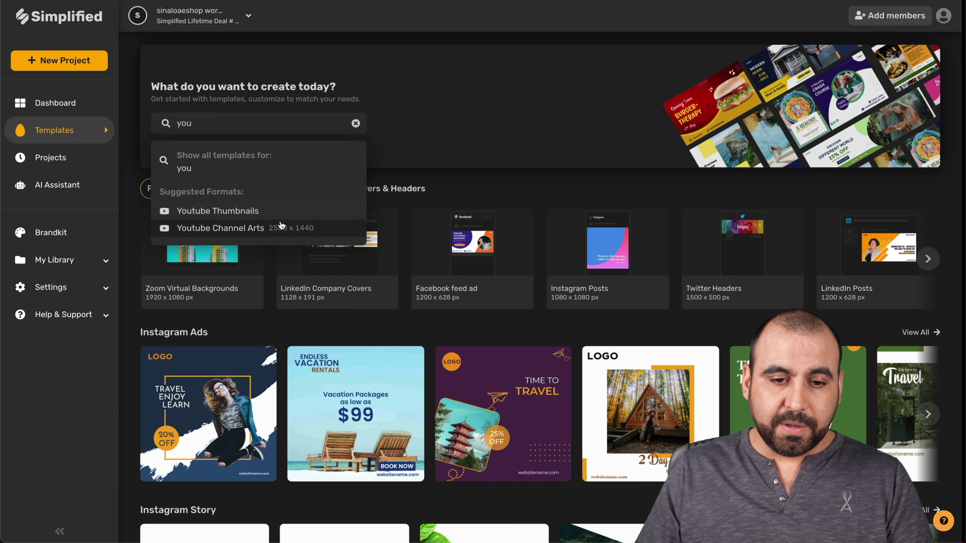
click(245, 211)
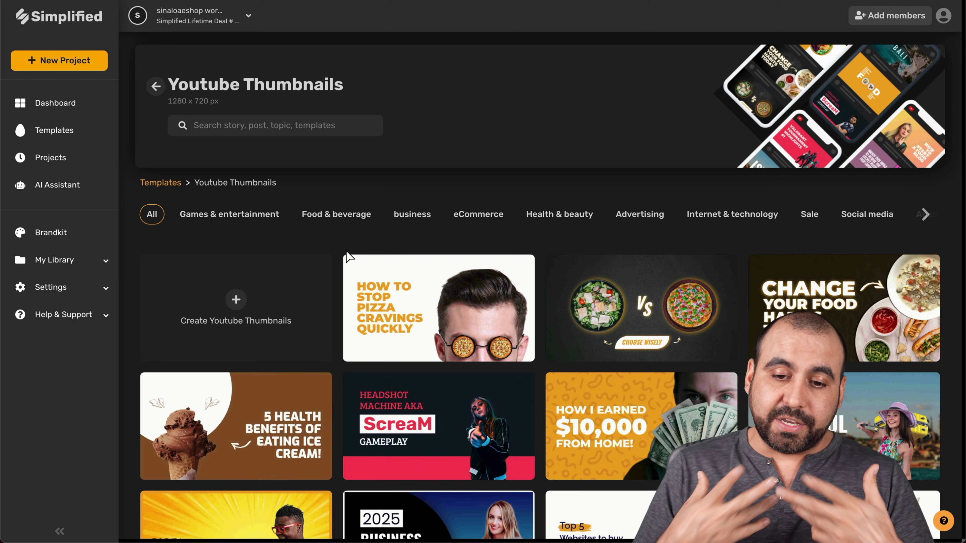
- Browse the YouTube thumbnail templates and open the "2025 Business Ideas" design for editing
scroll(418, 266, down, 20)
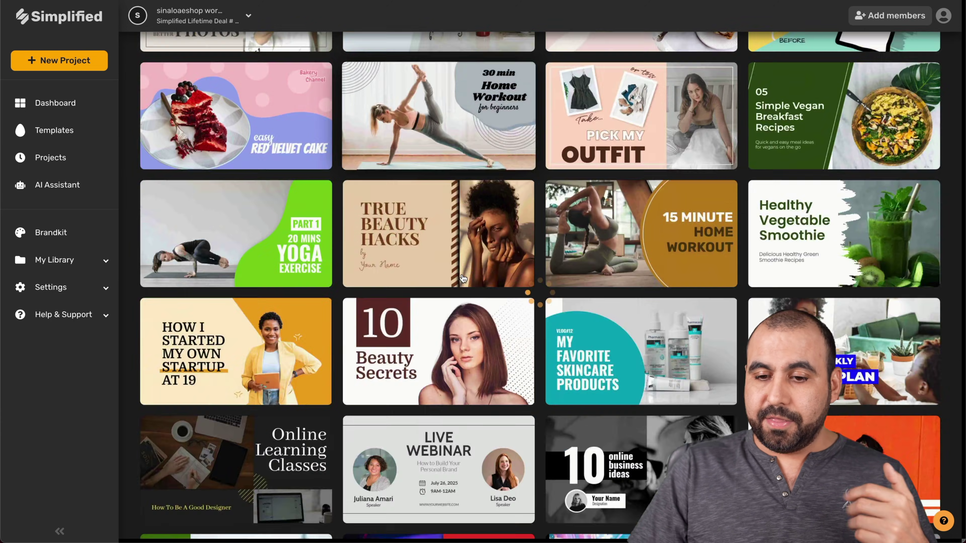
scroll(463, 279, down, 20)
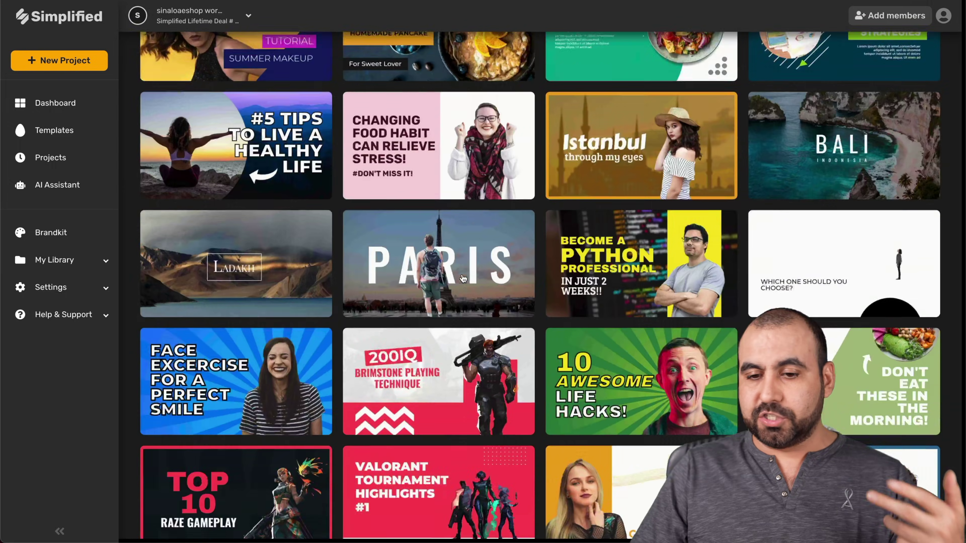
scroll(463, 279, up, 20)
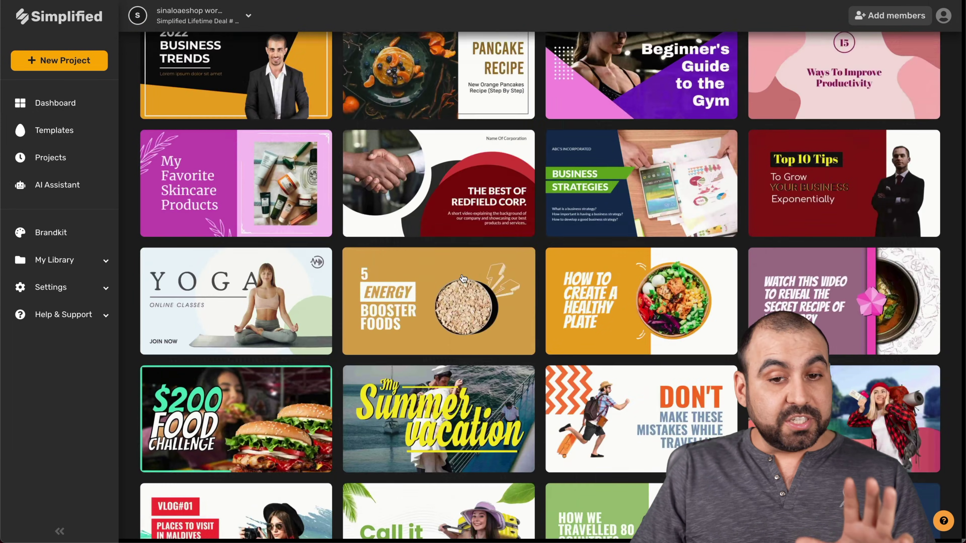
scroll(463, 279, up, 20)
scroll(463, 279, down, 5)
scroll(463, 279, down, 4)
scroll(463, 279, up, 2)
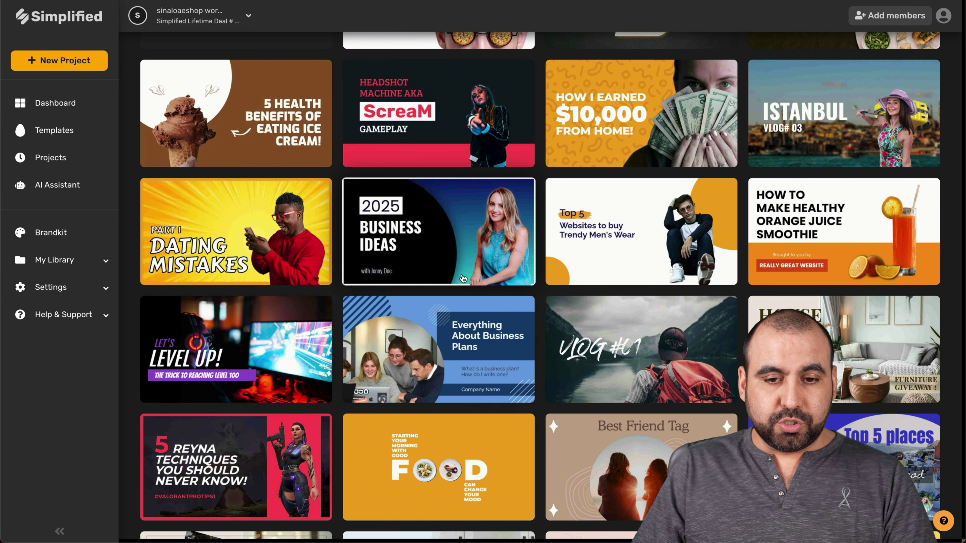
click(445, 223)
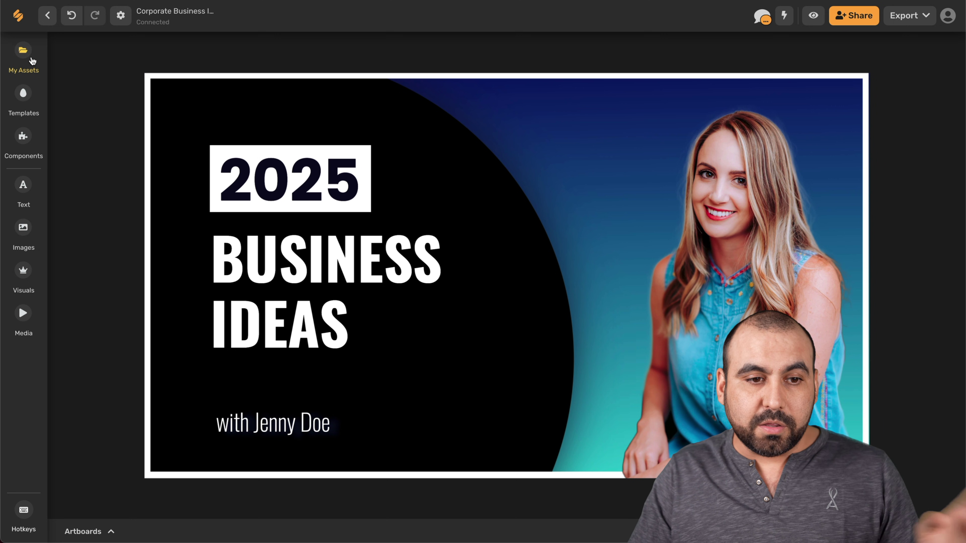
- Examine the uploaded assets, the editor's templates and the component categories such as traveling, stickers, doodles and space
click(19, 54)
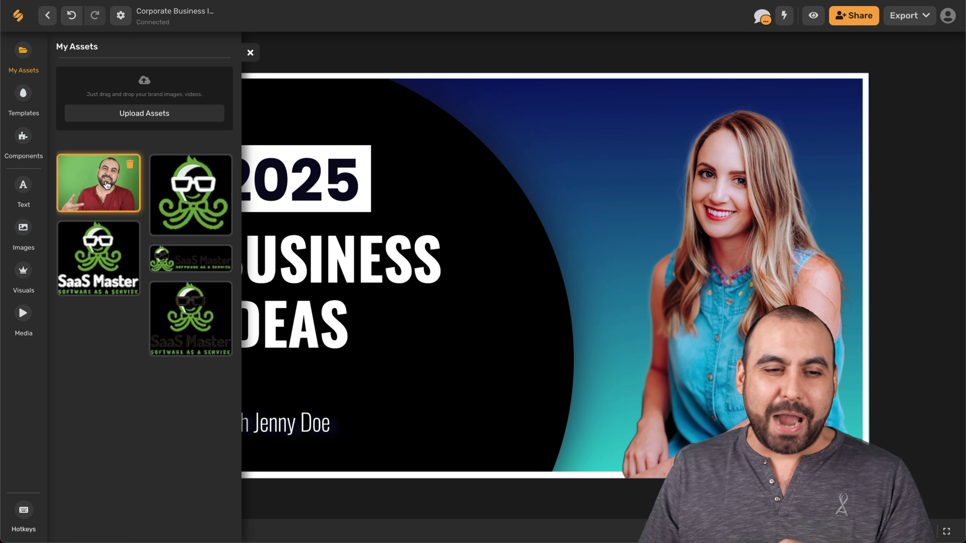
click(24, 95)
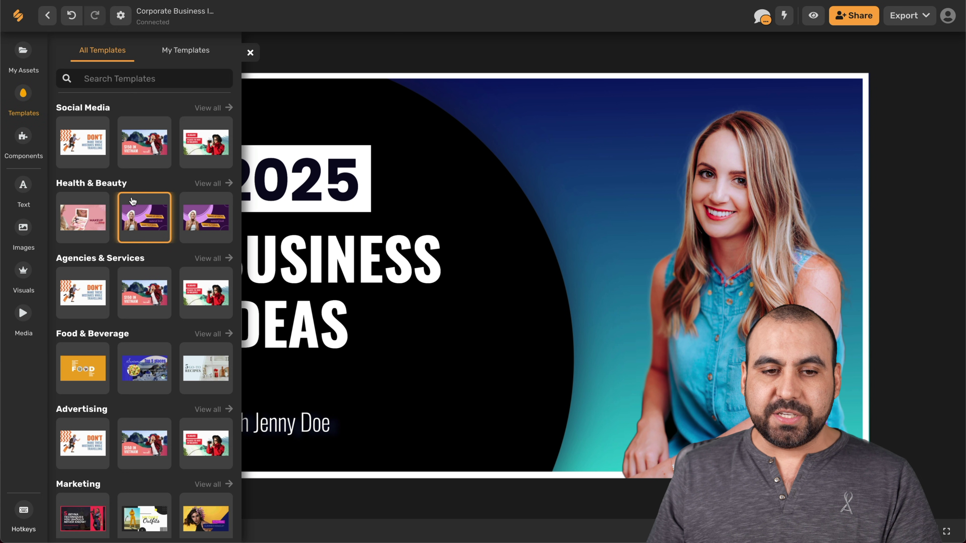
click(21, 135)
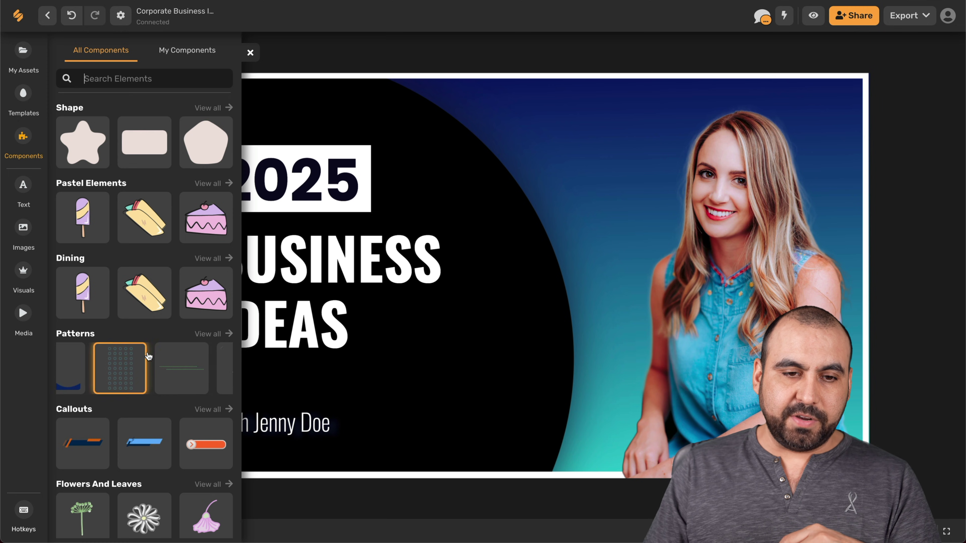
scroll(145, 362, down, 8)
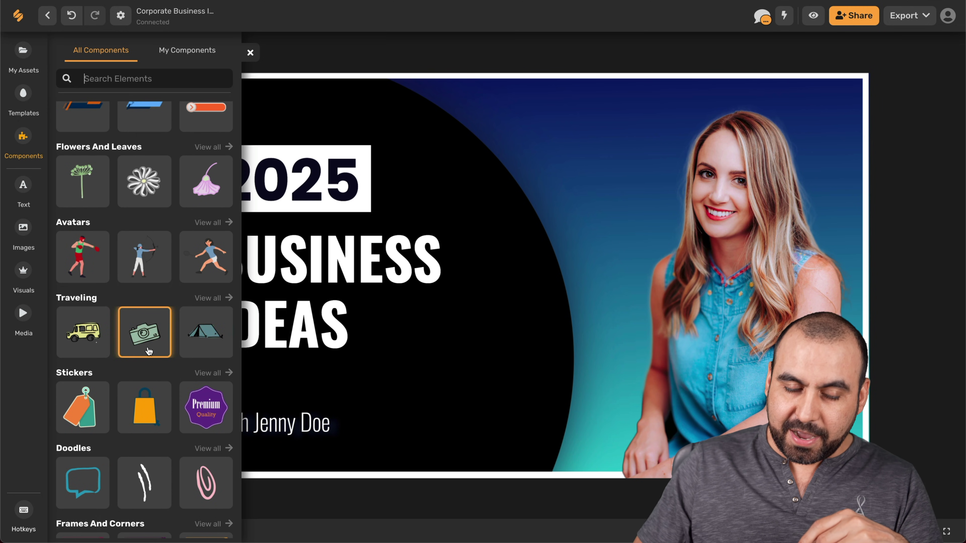
scroll(148, 350, down, 3)
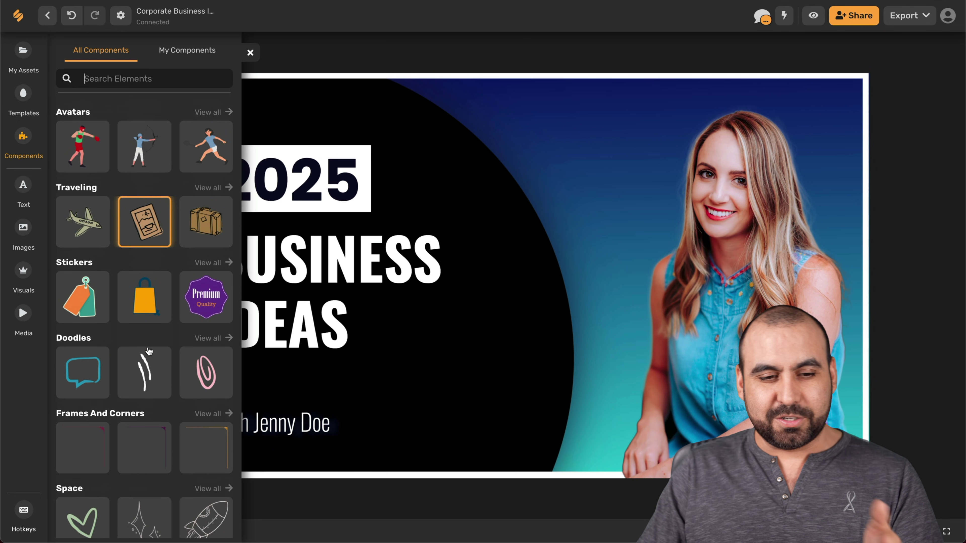
scroll(149, 350, down, 2)
scroll(148, 324, right, 3)
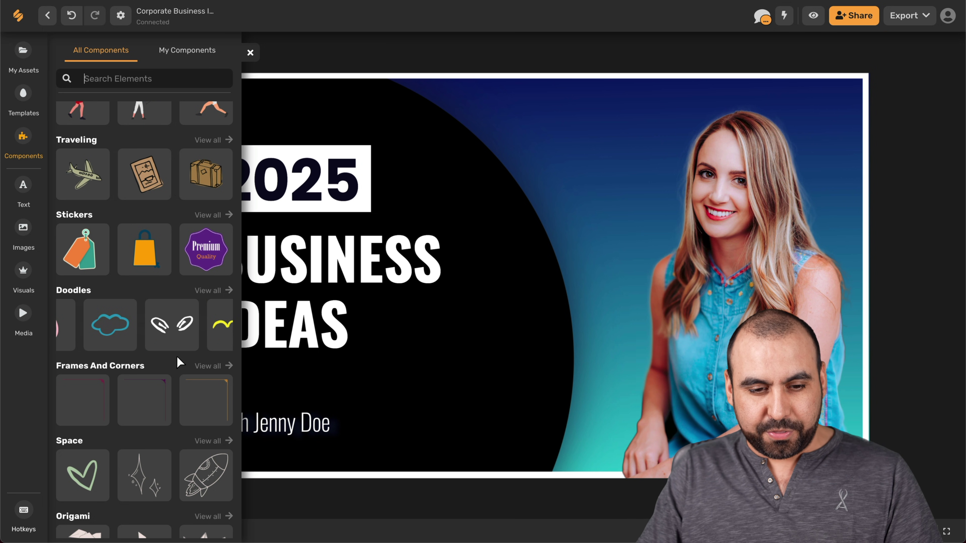
scroll(176, 357, down, 5)
scroll(177, 354, right, 3)
scroll(176, 357, right, 3)
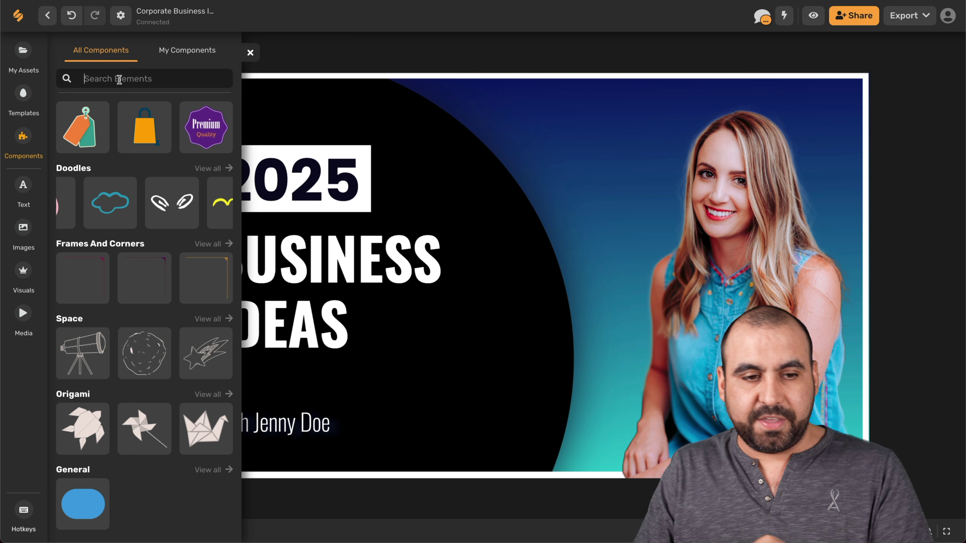
- Examine the editor's text styles and fonts, stock images, icon categories and stock videos
click(23, 187)
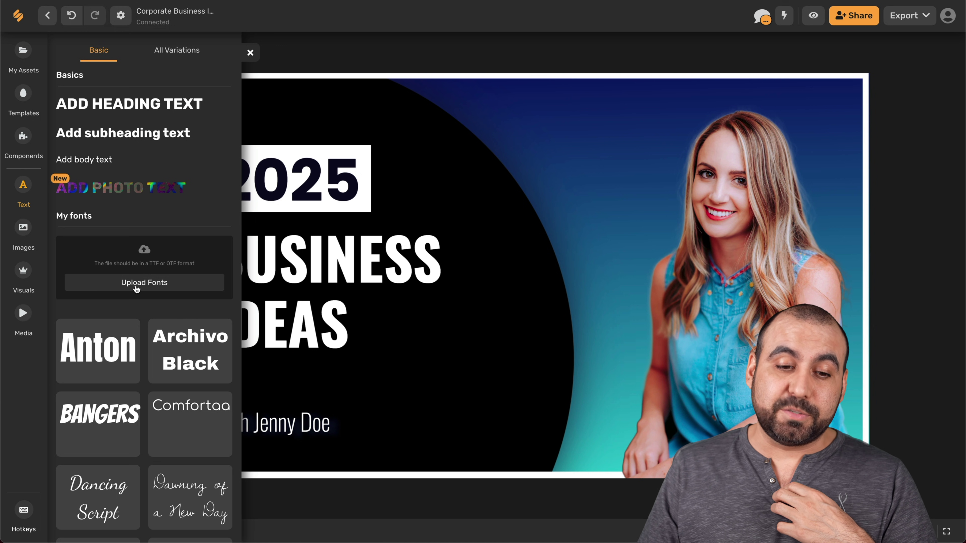
scroll(144, 413, down, 6)
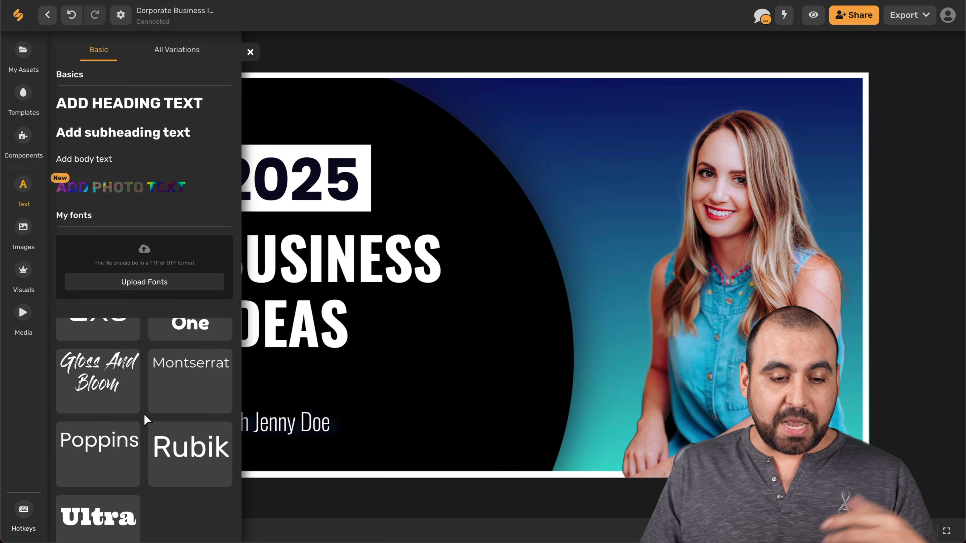
scroll(144, 413, up, 6)
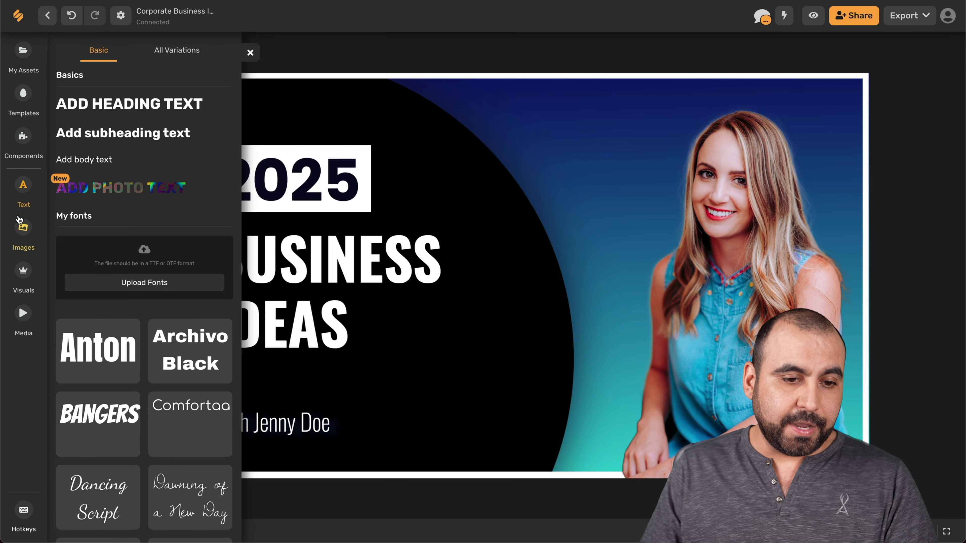
click(23, 229)
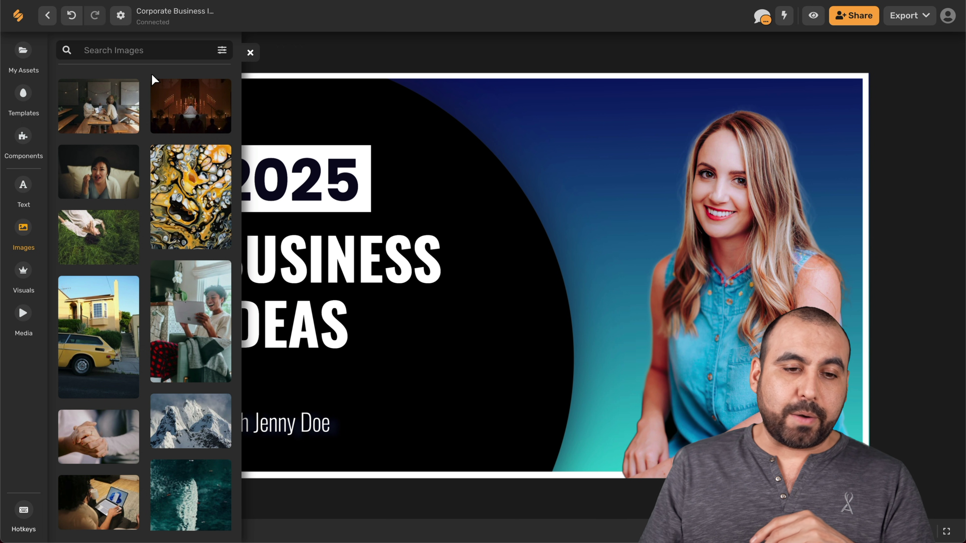
click(23, 271)
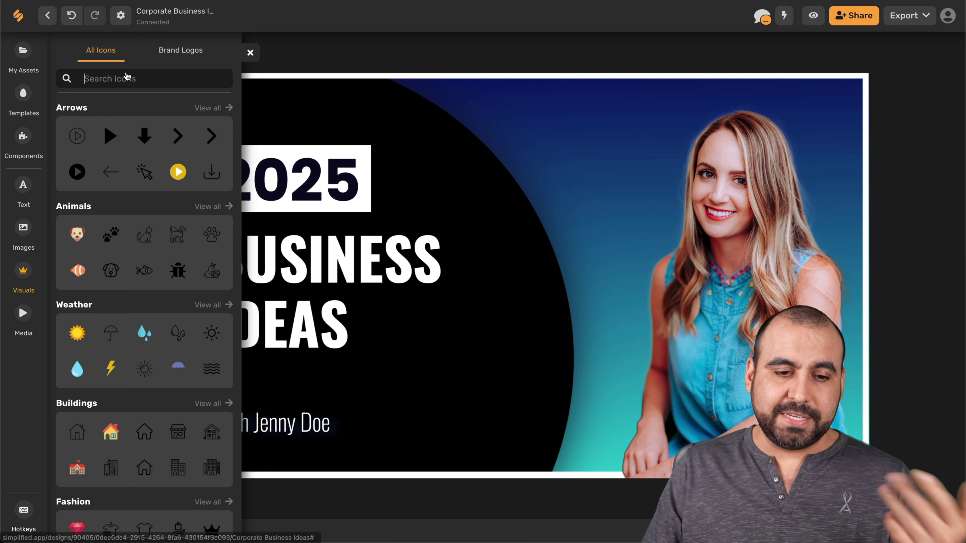
scroll(126, 250, down, 20)
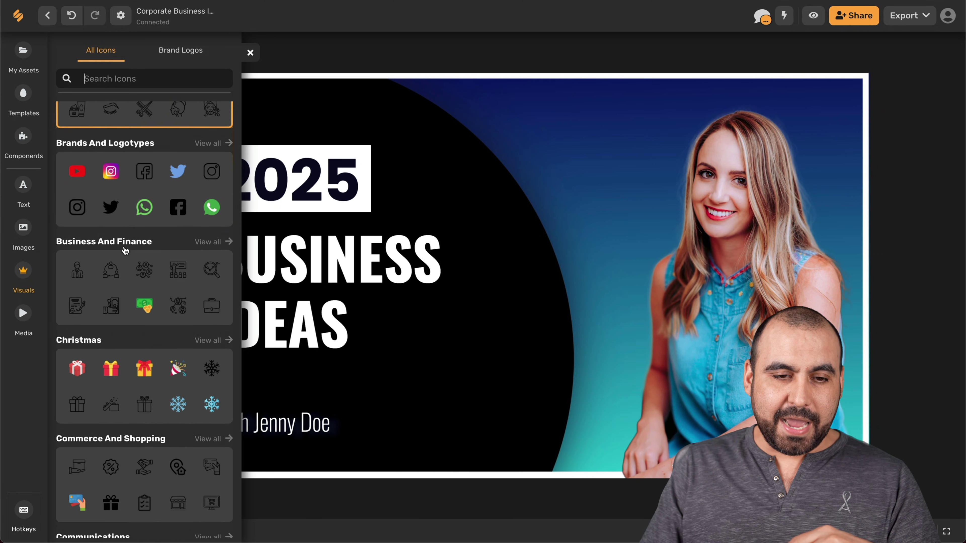
scroll(125, 250, down, 5)
click(24, 314)
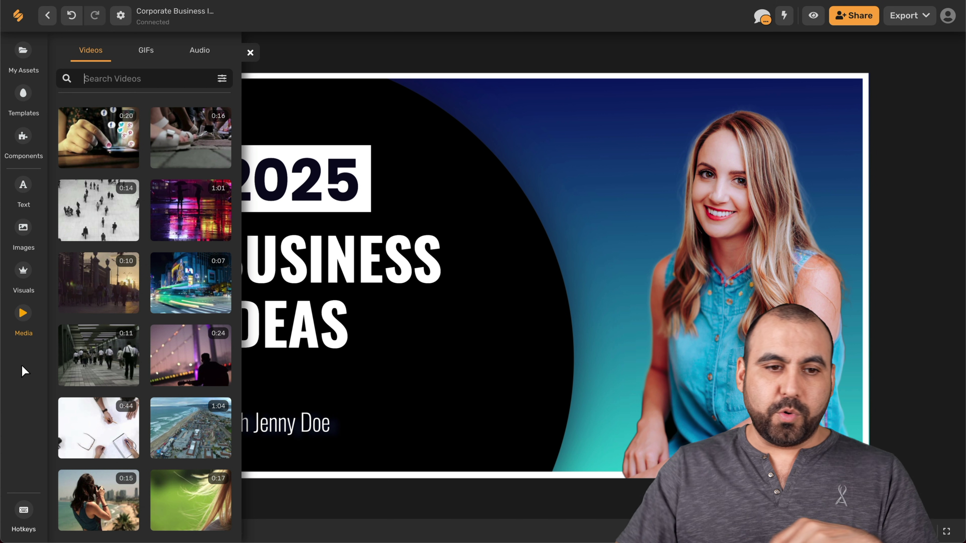
- Place the green-screen photo of the man from the uploaded assets onto the thumbnail and select it
click(24, 54)
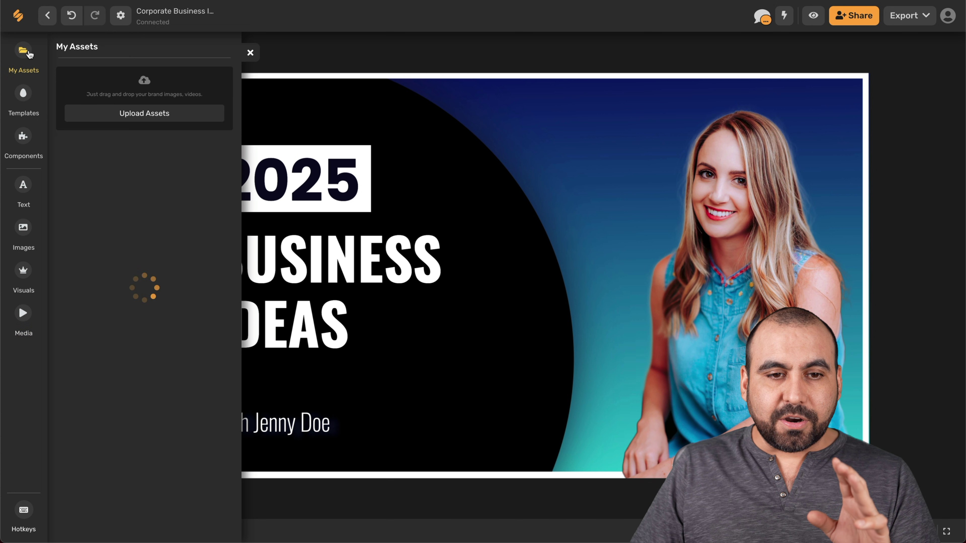
click(348, 60)
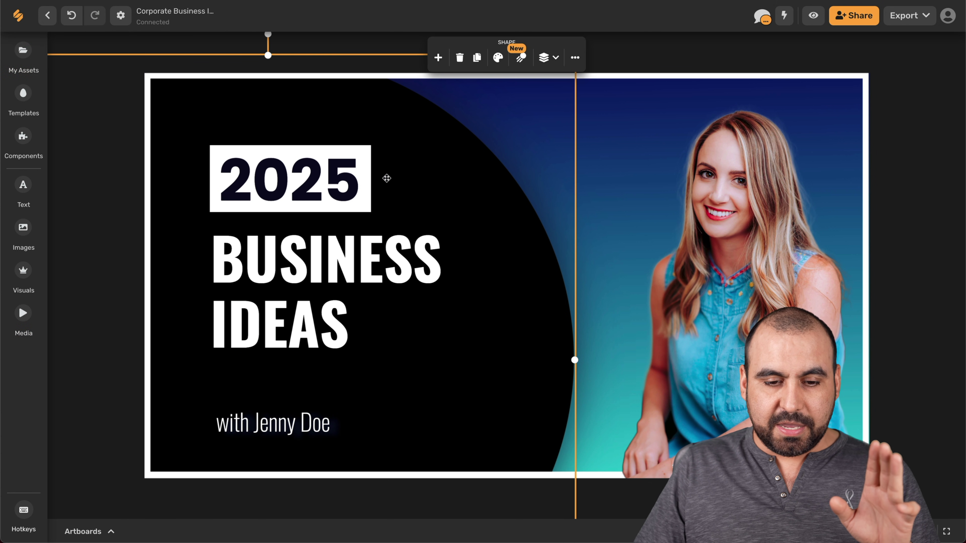
click(699, 69)
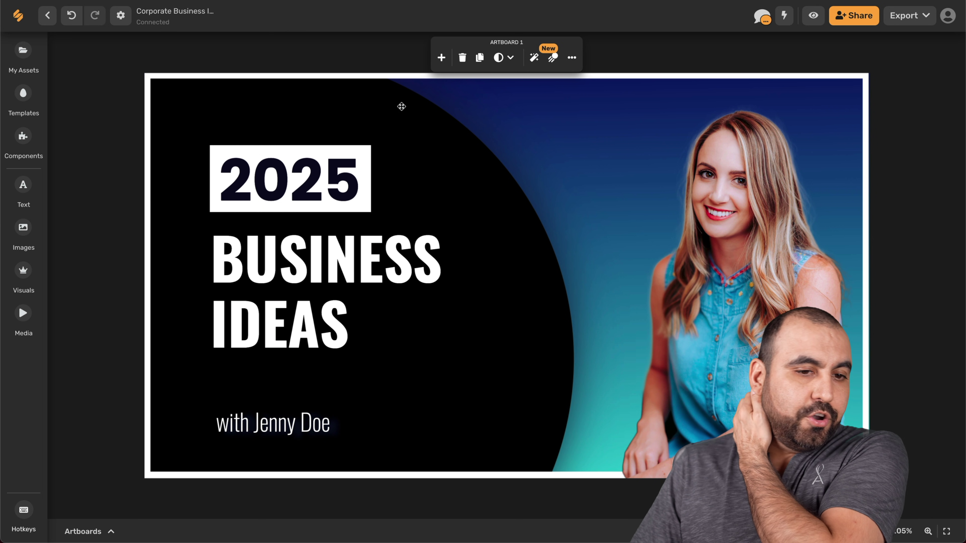
click(27, 63)
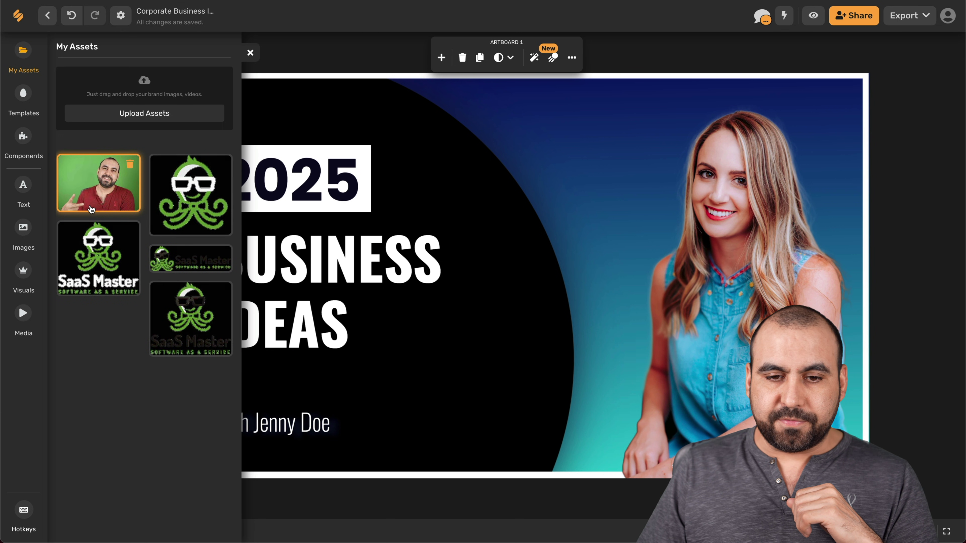
drag(114, 187, 478, 209)
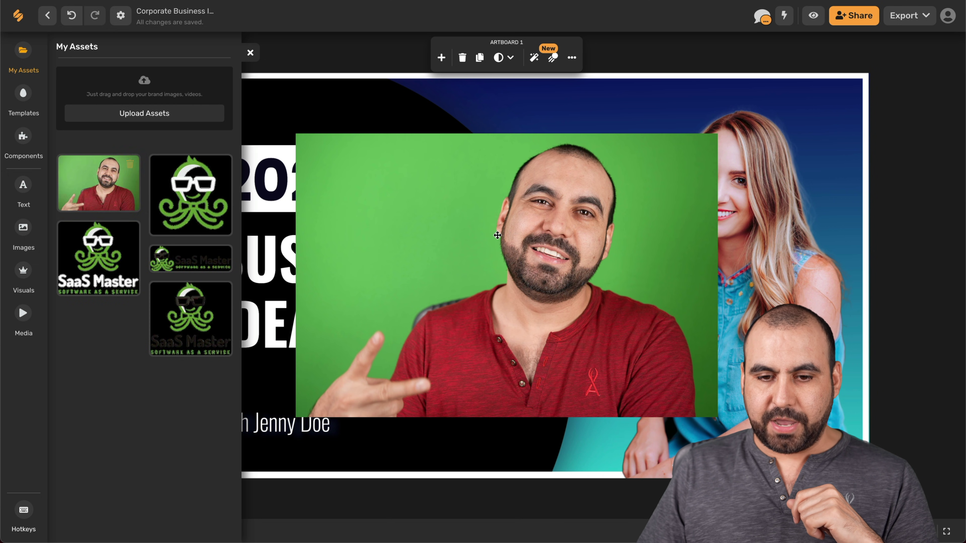
click(492, 253)
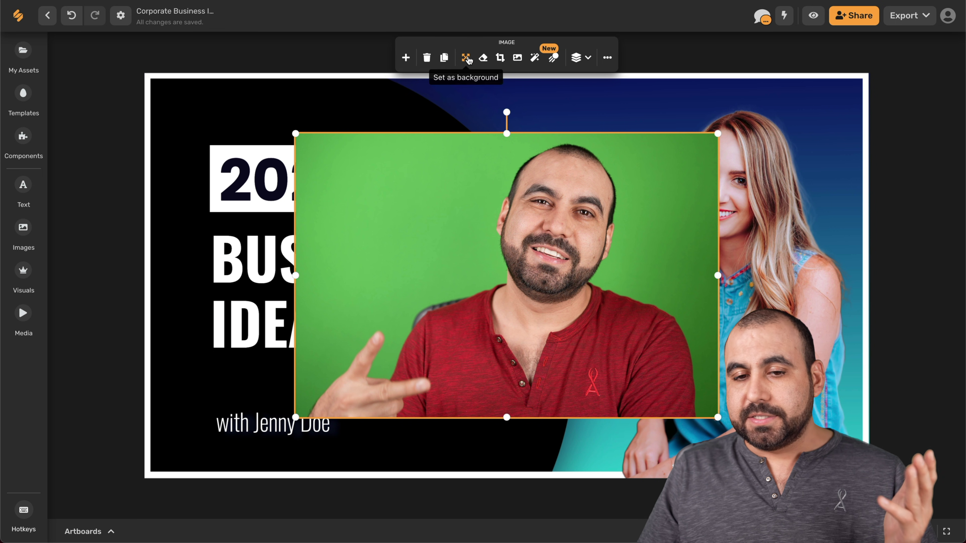
- Remove the green background from the man's photo, deny the AdGuard connection request, and move the cutout slightly up on the thumbnail
click(484, 58)
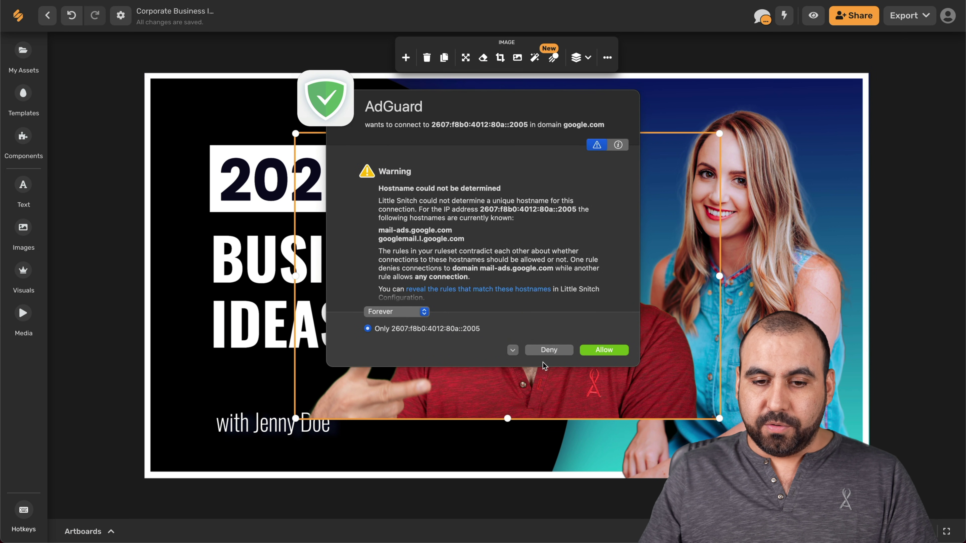
click(549, 349)
drag(538, 272, 548, 238)
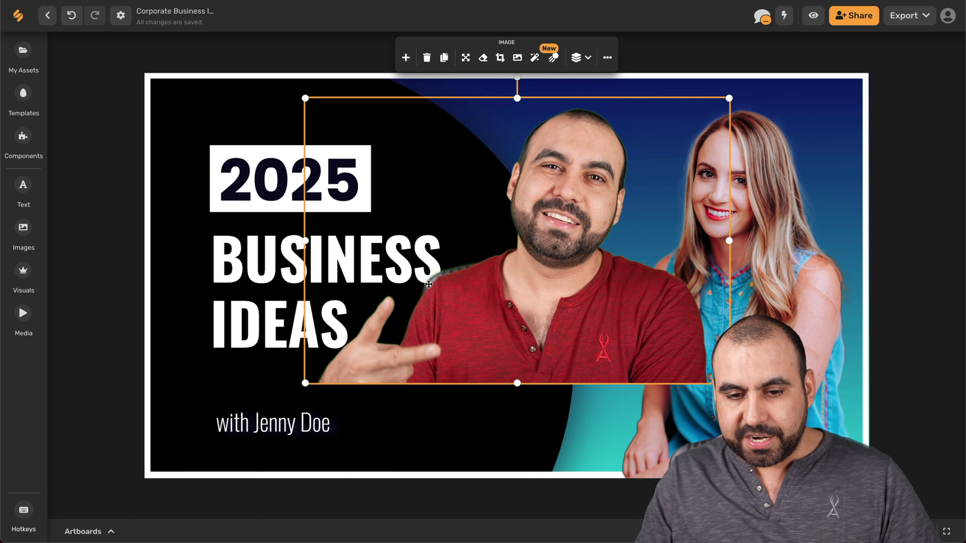
- Try the man's cutout at different positions on the thumbnail and delete it
drag(486, 283, 551, 273)
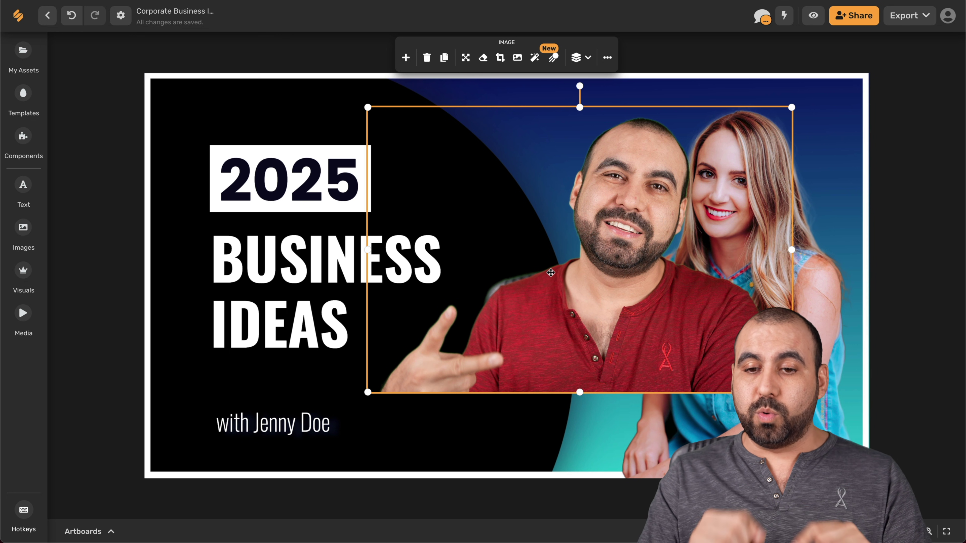
drag(550, 272, 489, 260)
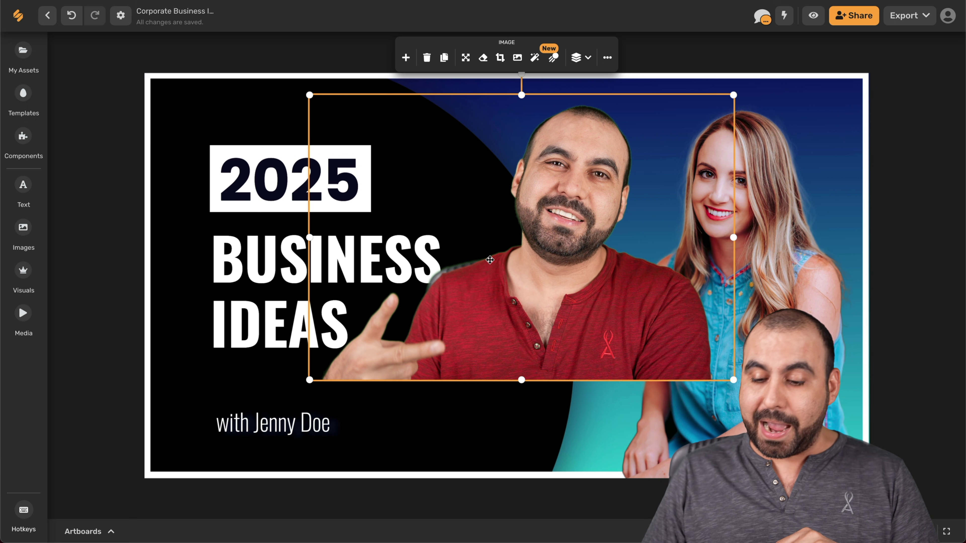
key(Delete)
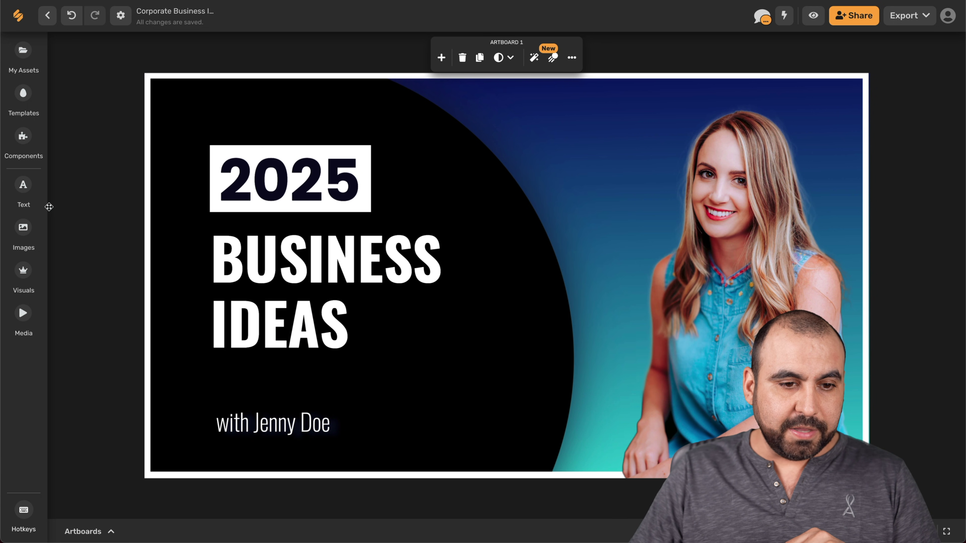
- Search the stock images for "hair"
click(23, 228)
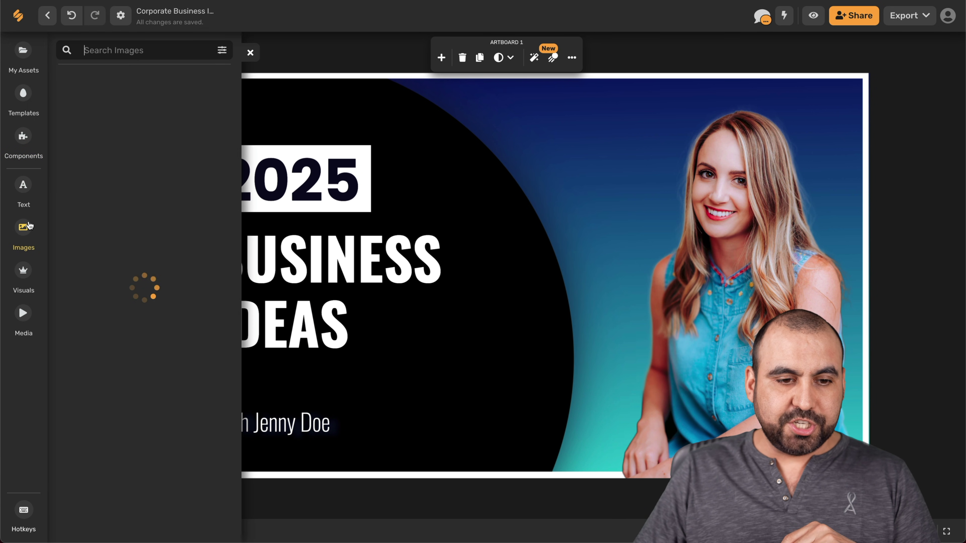
click(124, 45)
text(hair)
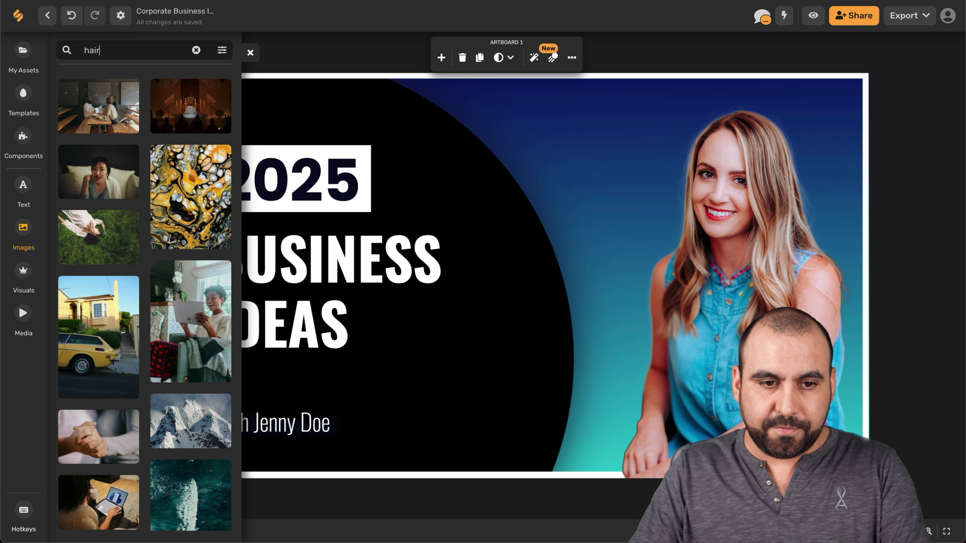
key(Return)
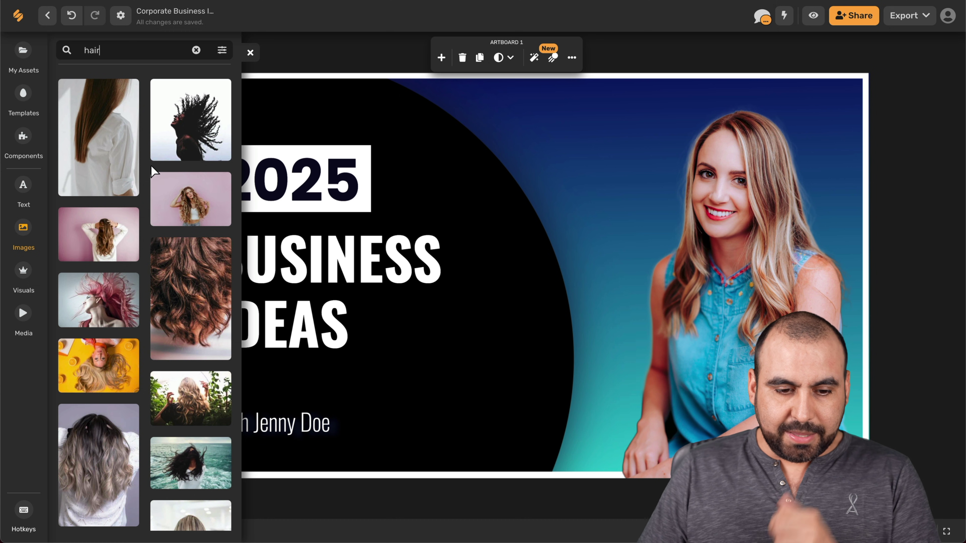
- Place the stock photo of the woman with flying pink hair on the thumbnail and remove its background
scroll(173, 316, down, 2)
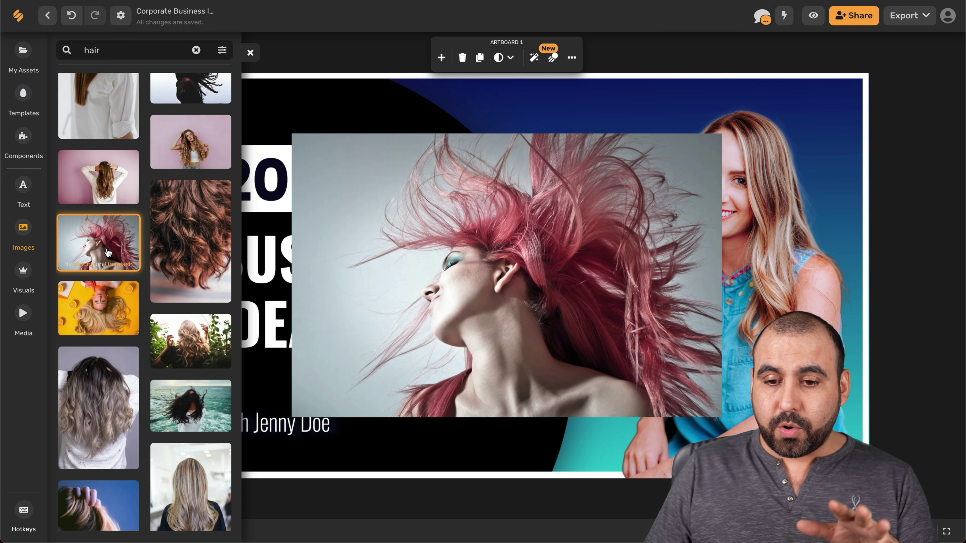
click(108, 252)
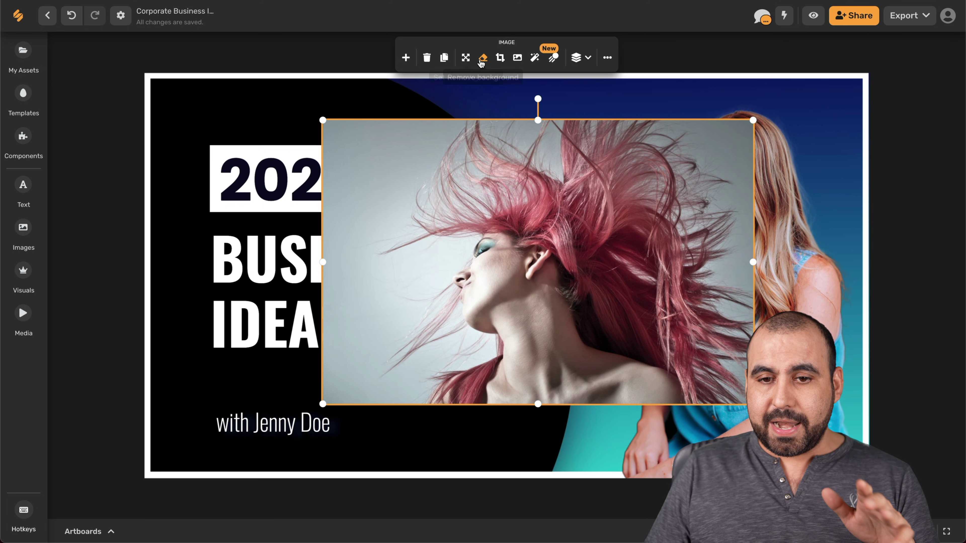
click(482, 60)
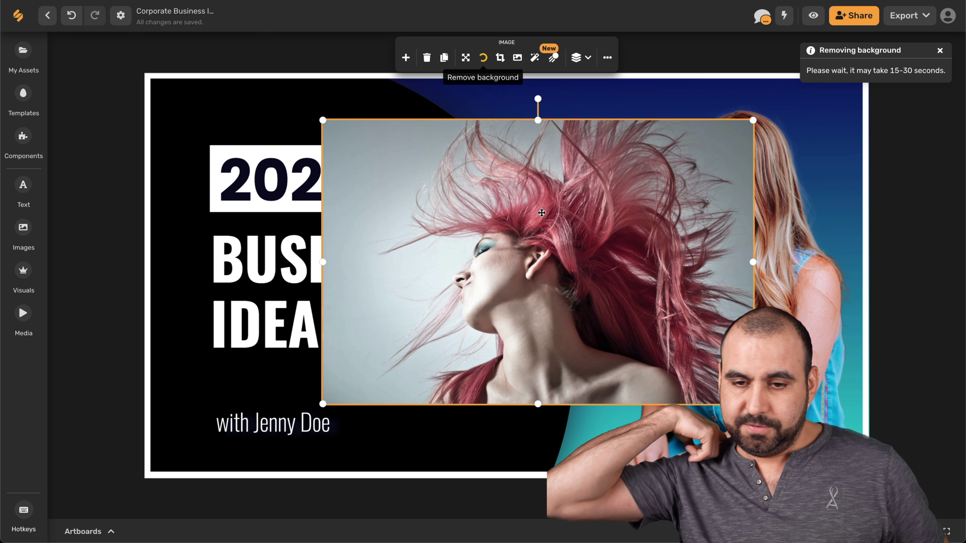
click(910, 73)
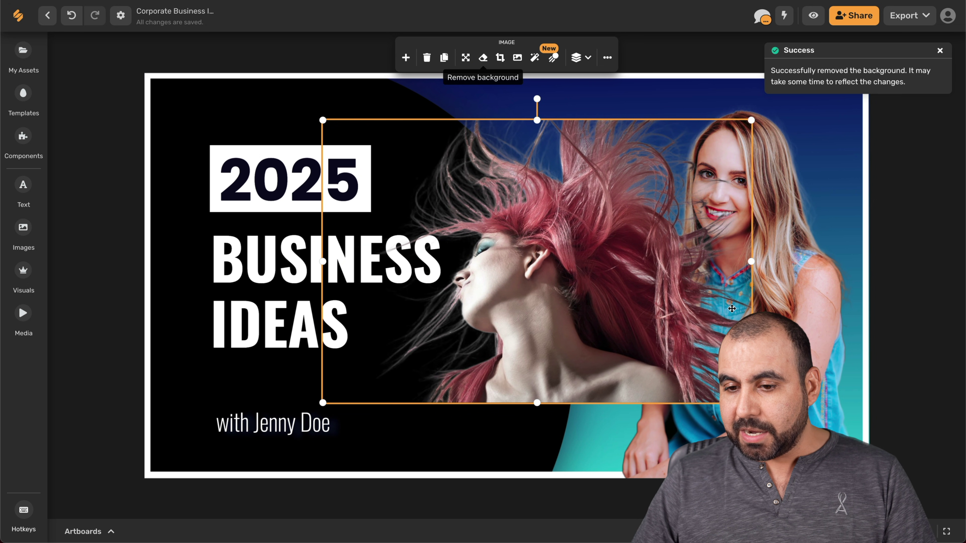
- Delete both the template's photo of the blonde woman and the pink-haired cutout from the thumbnail
click(766, 298)
key(Delete)
drag(622, 335, 674, 322)
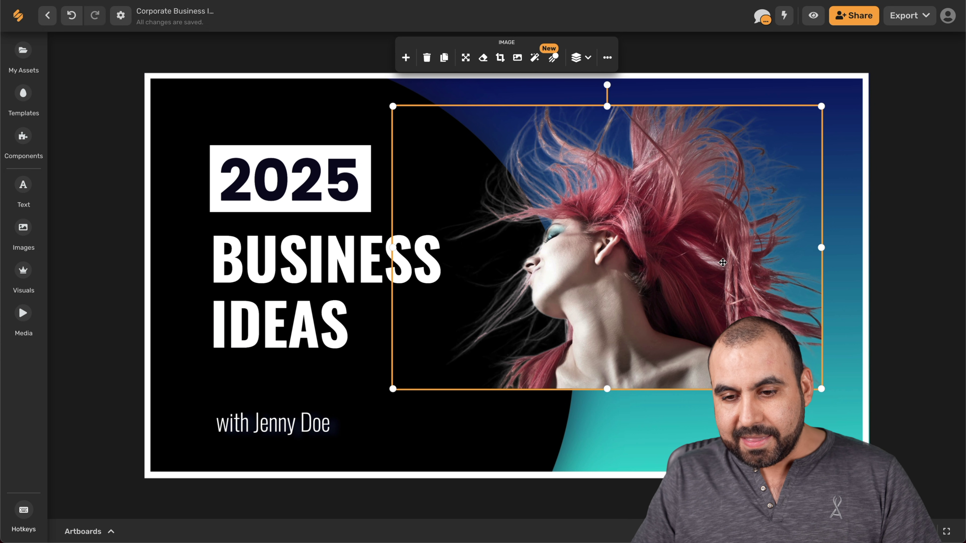
key(Delete)
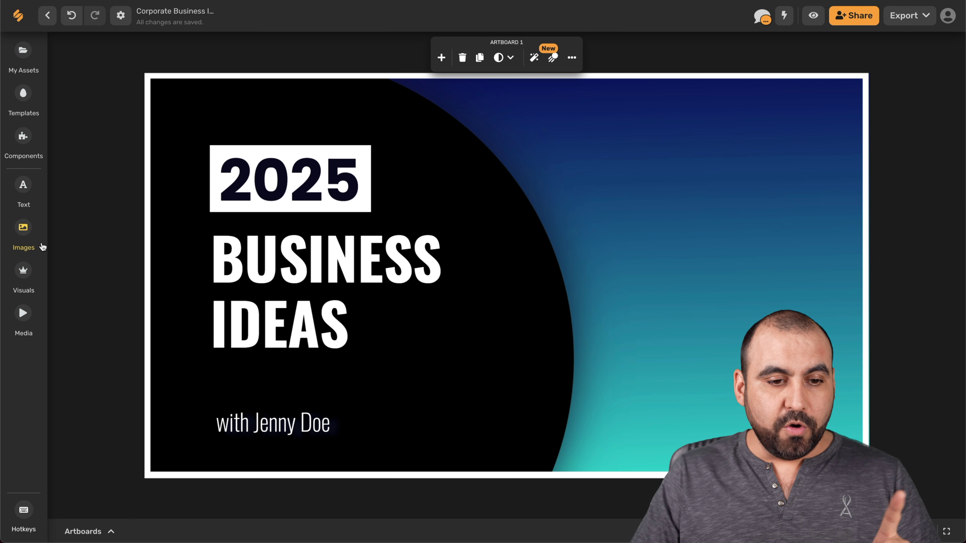
click(32, 233)
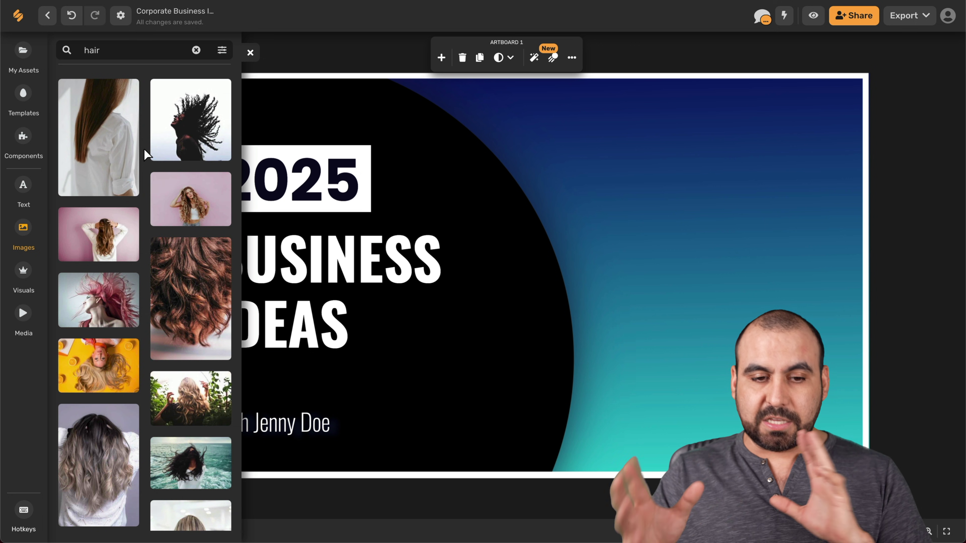
scroll(144, 149, down, 2)
scroll(144, 149, down, 1)
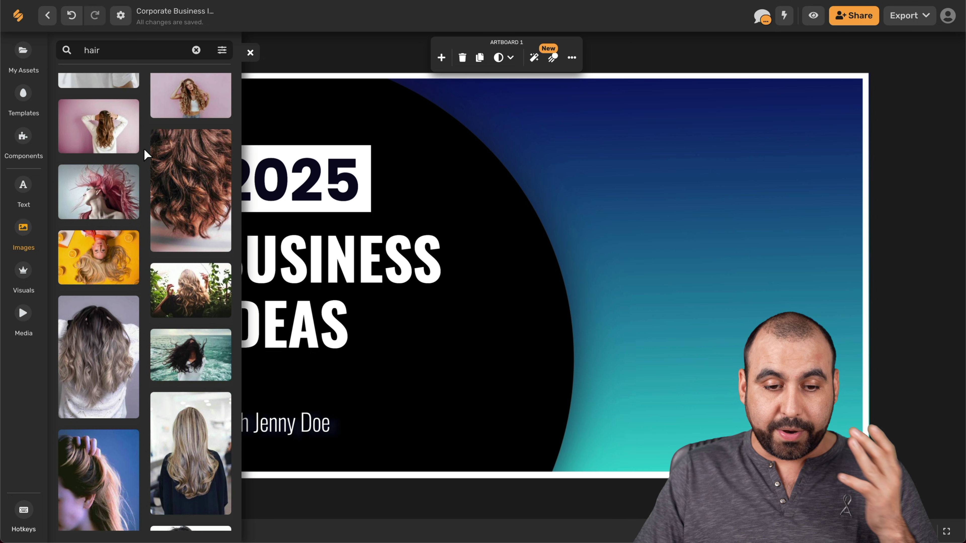
scroll(178, 289, down, 1)
click(187, 247)
drag(510, 320, 612, 316)
key(Delete)
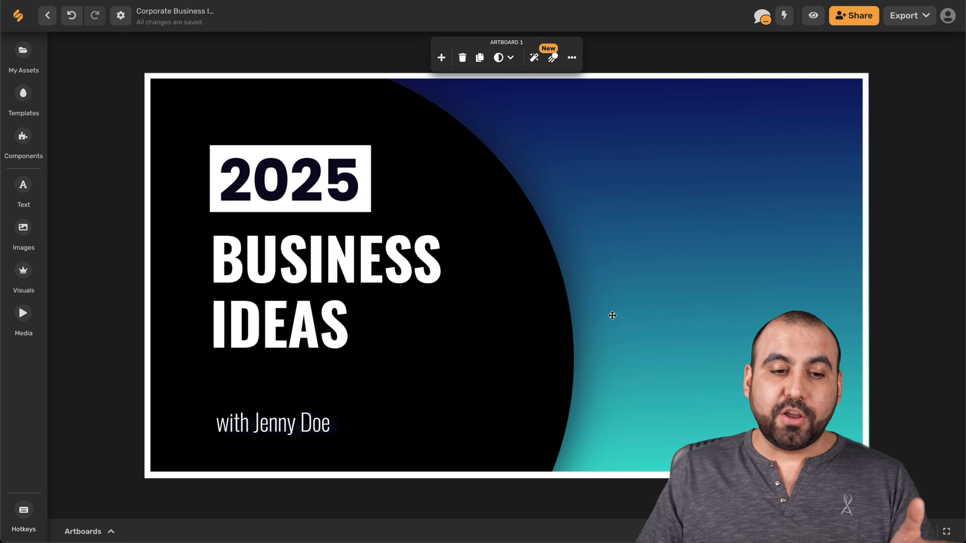
- Place the "hair" stock photo of the long-haired woman in a denim jacket on the thumbnail's blue-green area and remove its background
click(23, 230)
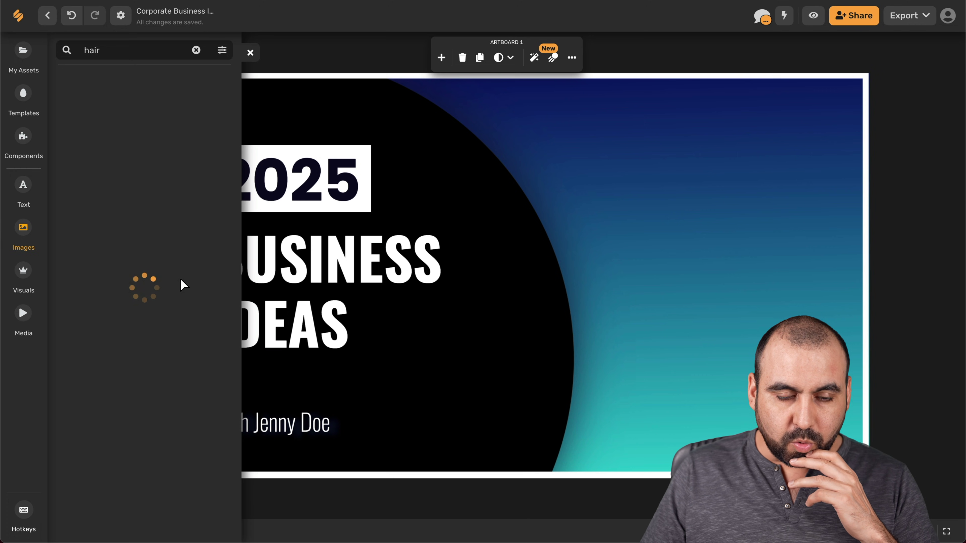
scroll(155, 400, down, 10)
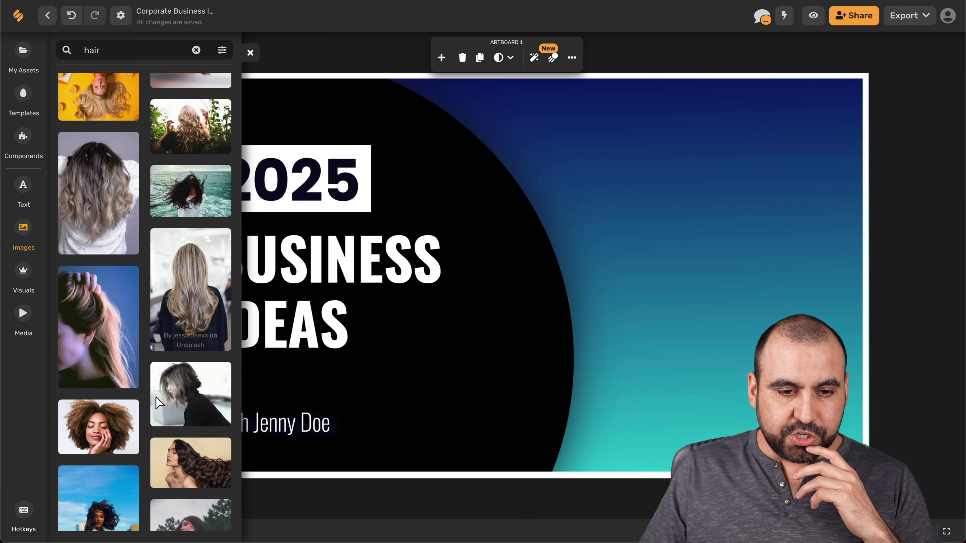
scroll(155, 400, down, 3)
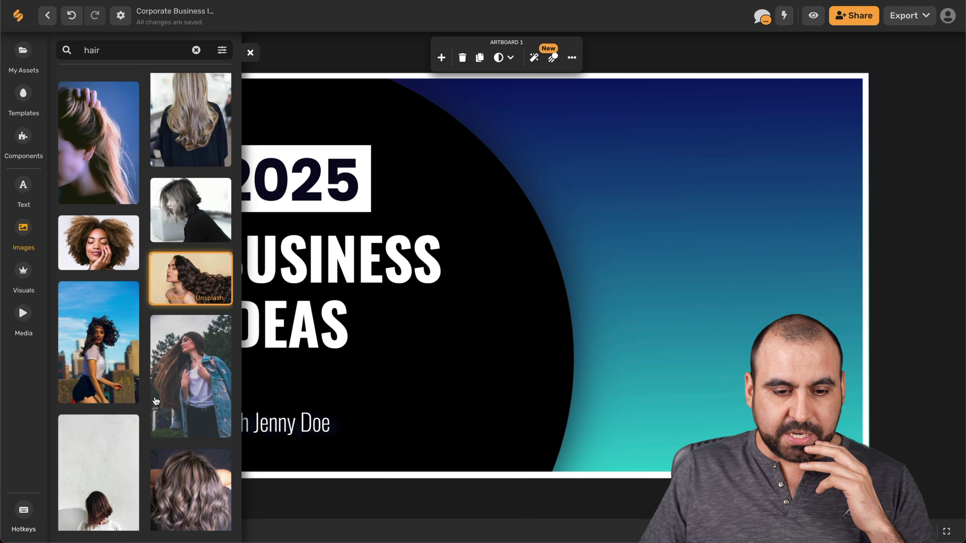
scroll(155, 400, down, 1)
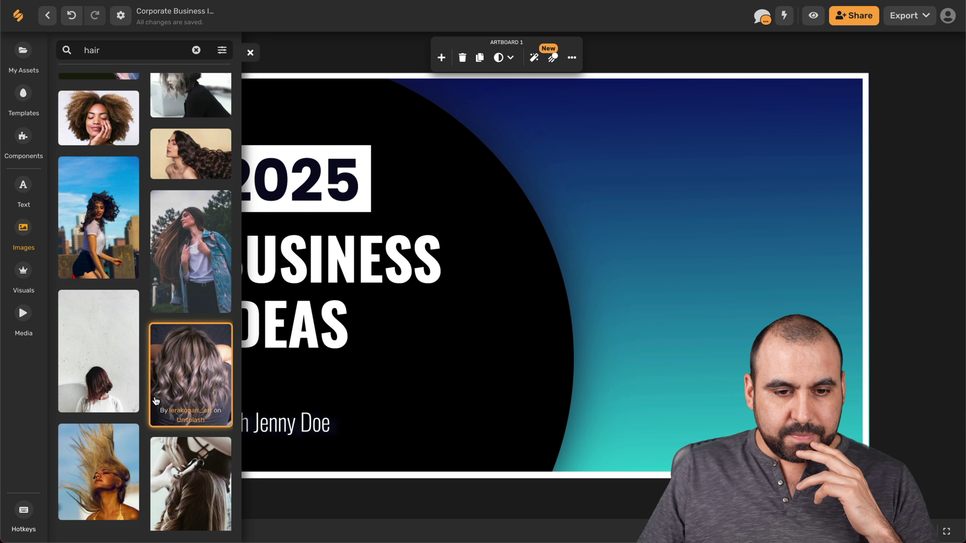
scroll(155, 400, down, 1)
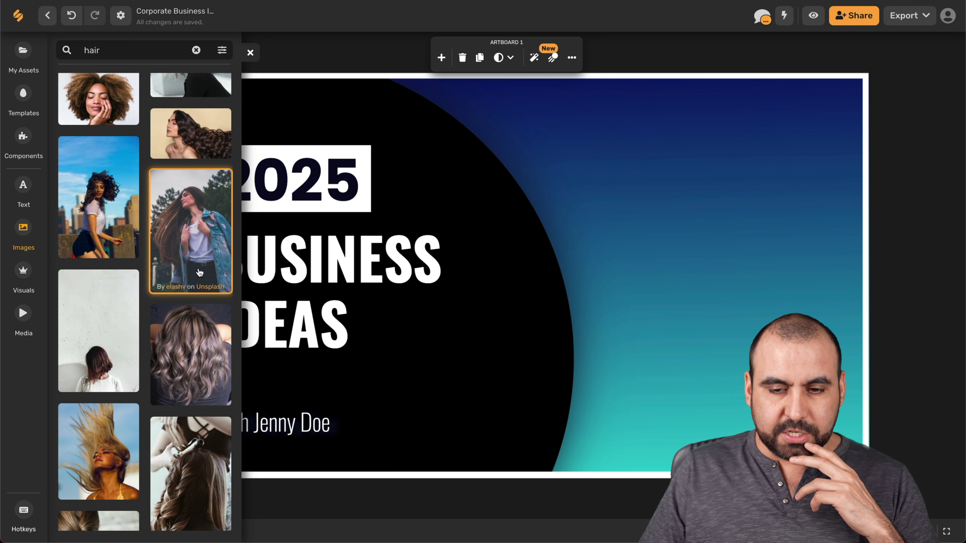
click(200, 273)
drag(471, 275, 636, 274)
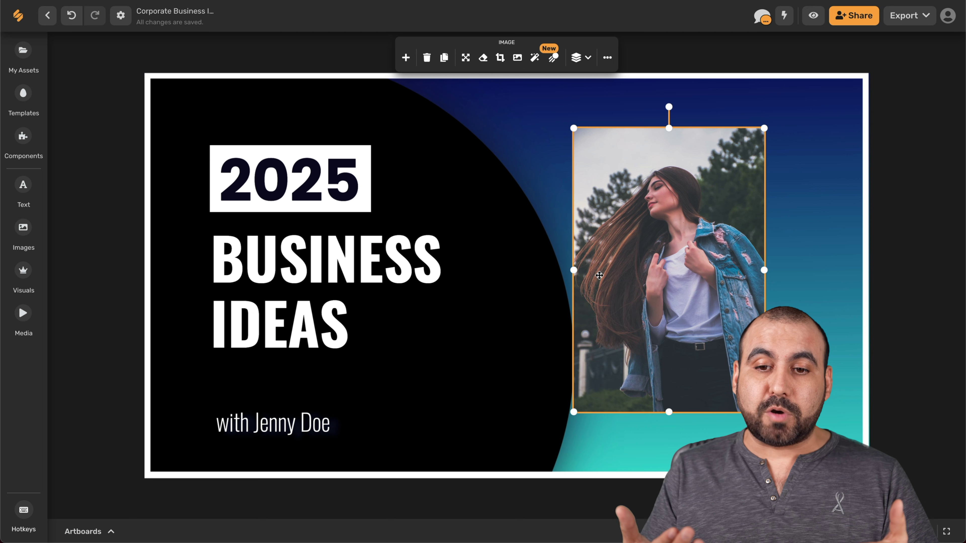
click(483, 60)
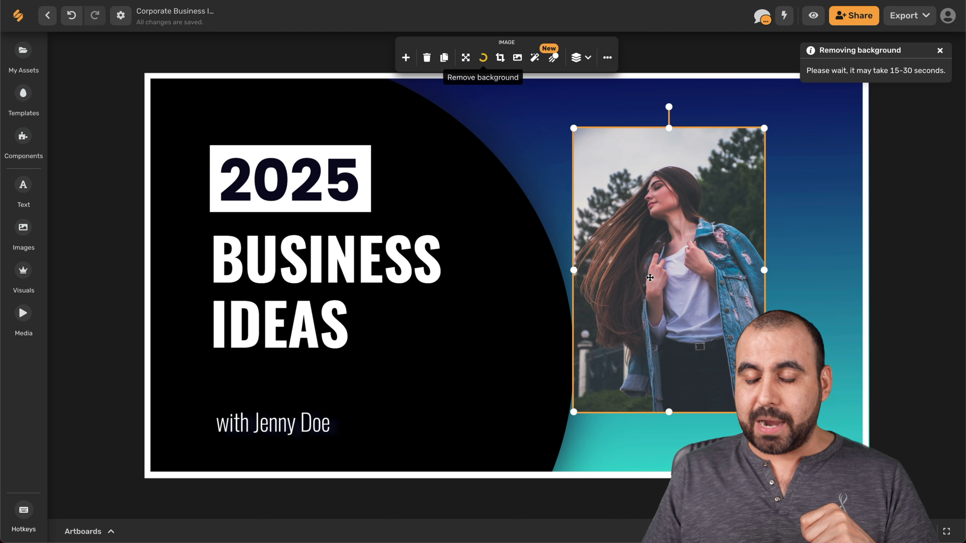
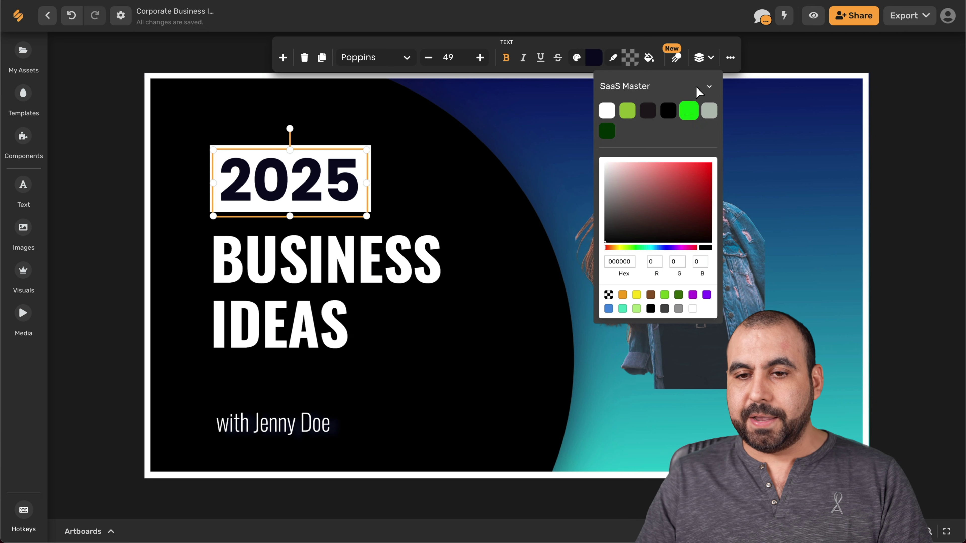
- Start animating the "2025" text, apply the Fly in motion to it and preview the enter effect
click(663, 58)
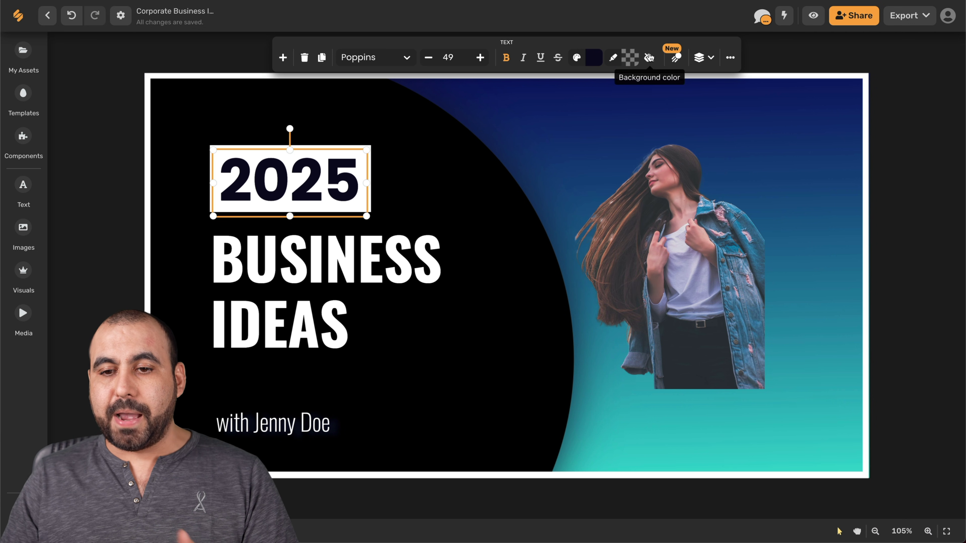
click(675, 58)
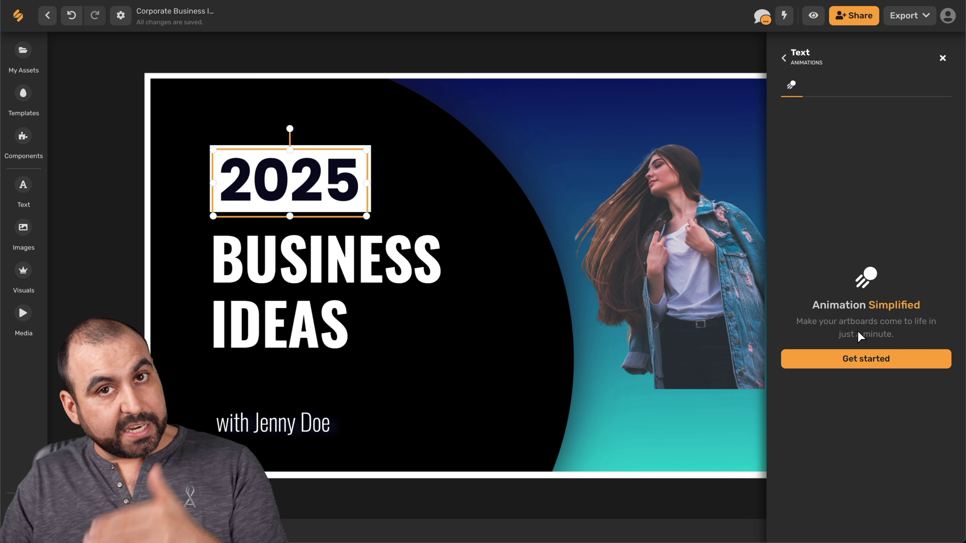
click(853, 359)
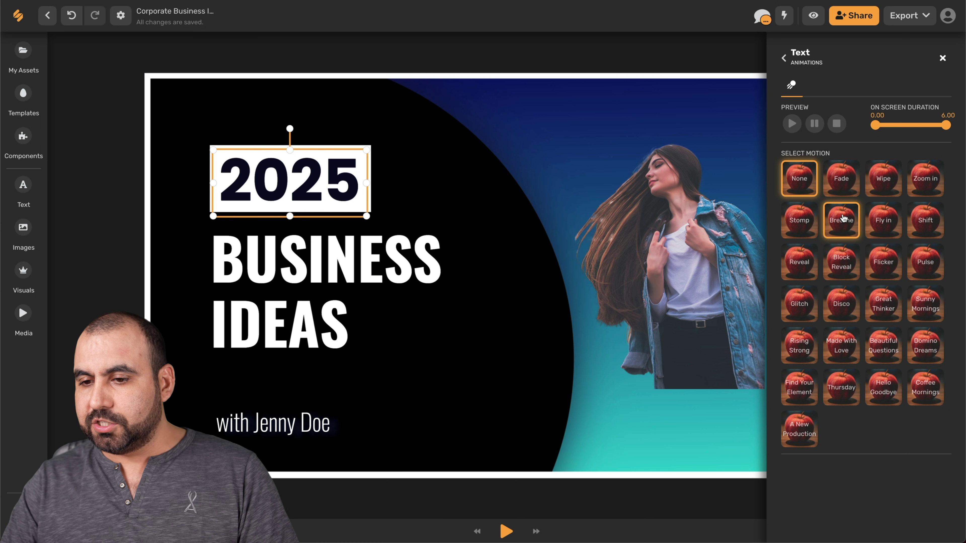
click(886, 227)
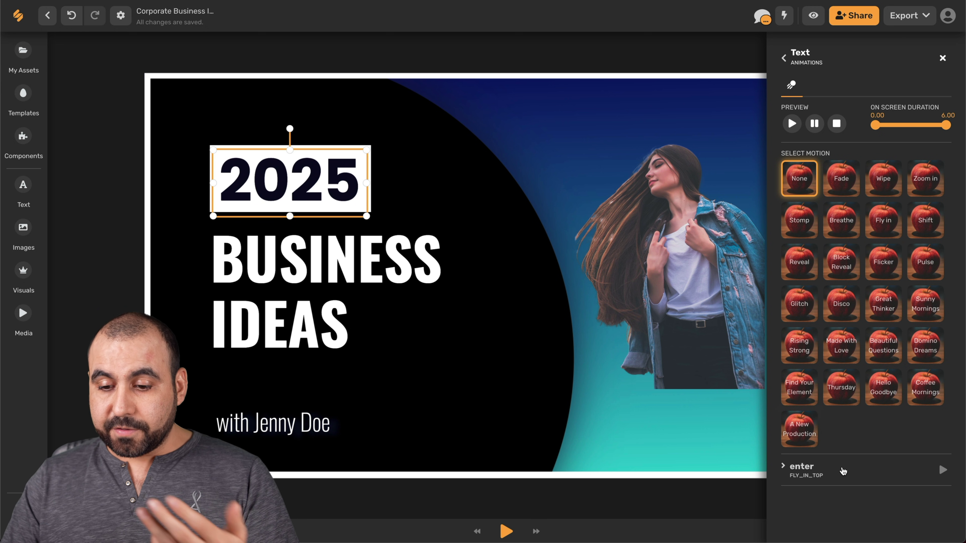
click(942, 470)
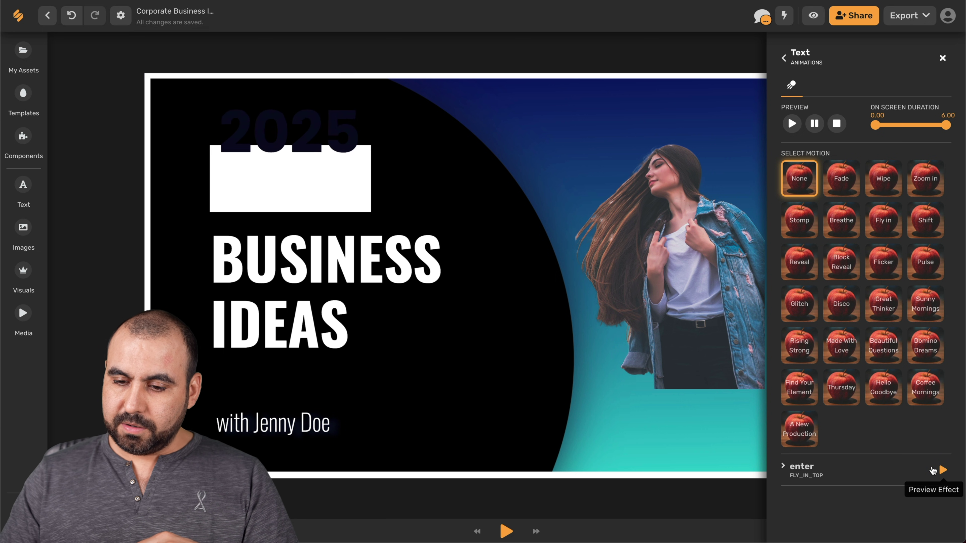
- Try the Left and Right directions for the Fly in effect, then set Top, Slow animation speed and easeInOutQuart easing
click(796, 469)
scroll(795, 464, down, 2)
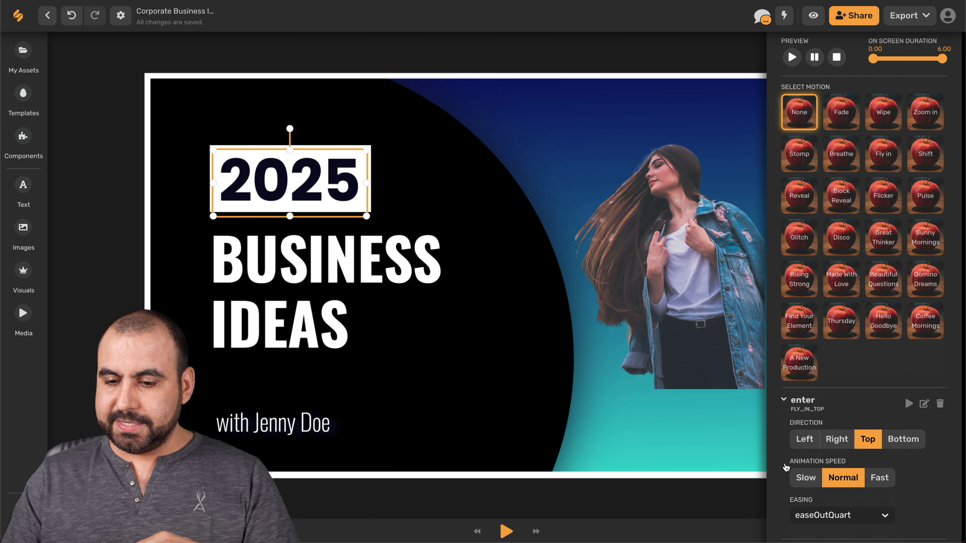
click(800, 441)
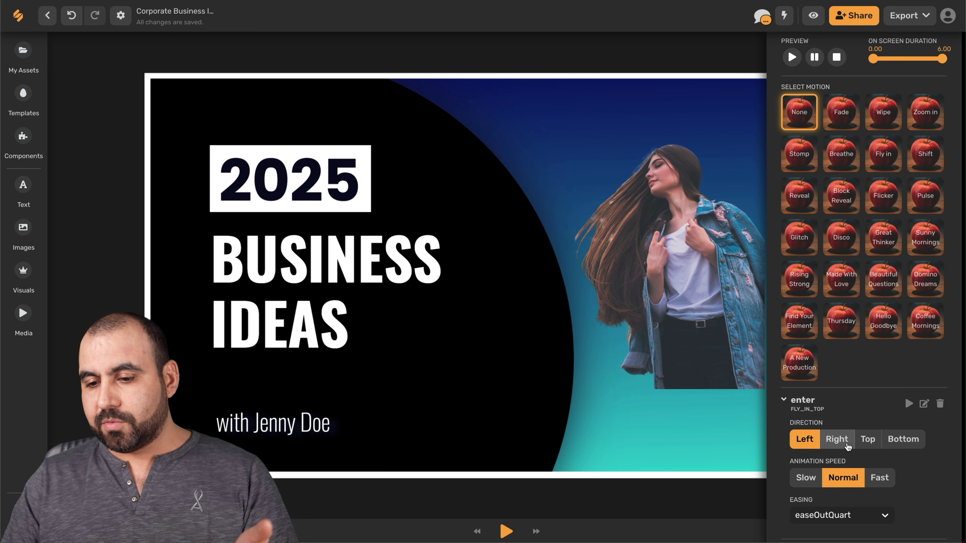
click(837, 441)
click(866, 443)
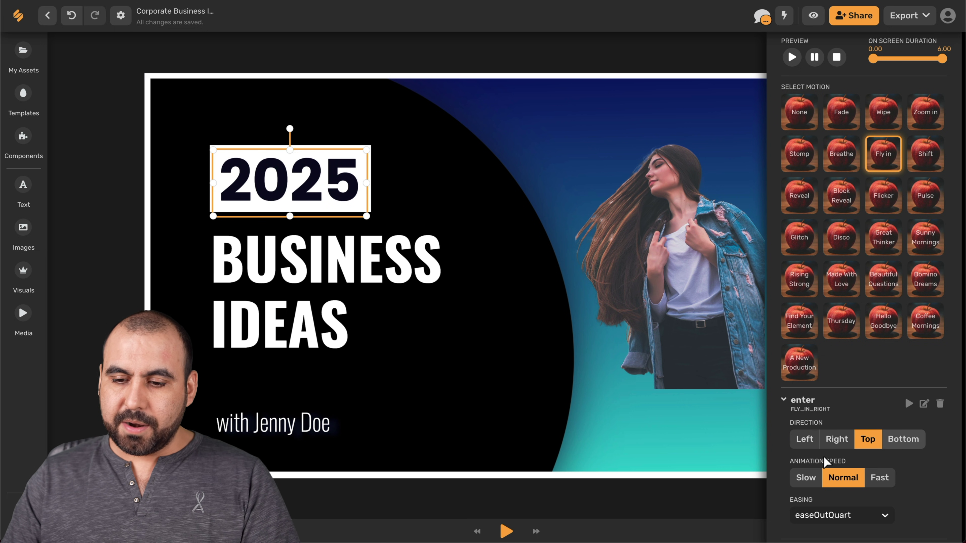
click(803, 478)
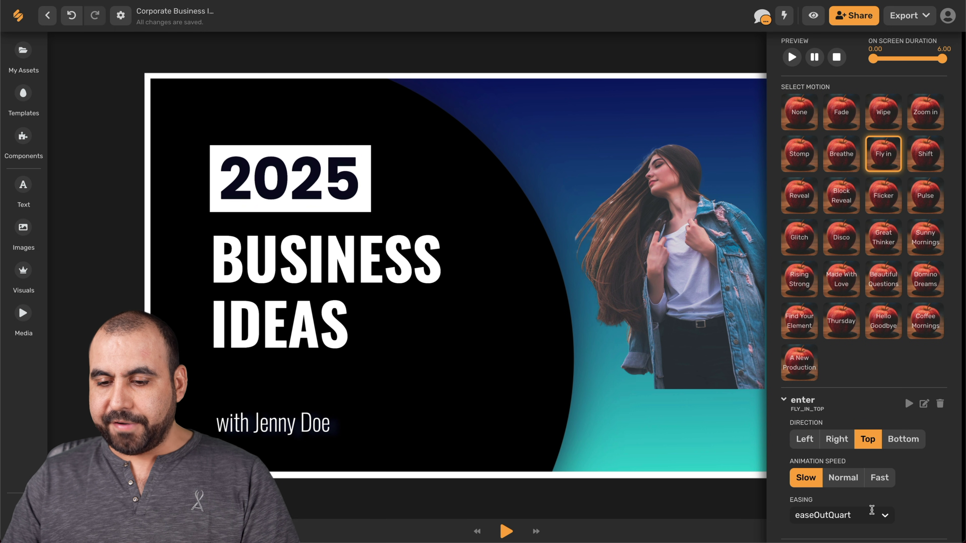
click(884, 515)
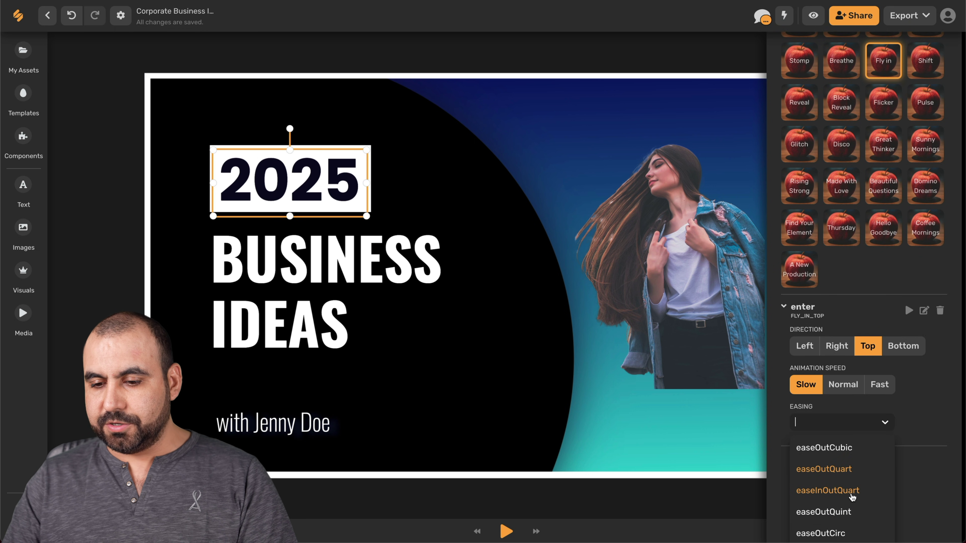
click(882, 490)
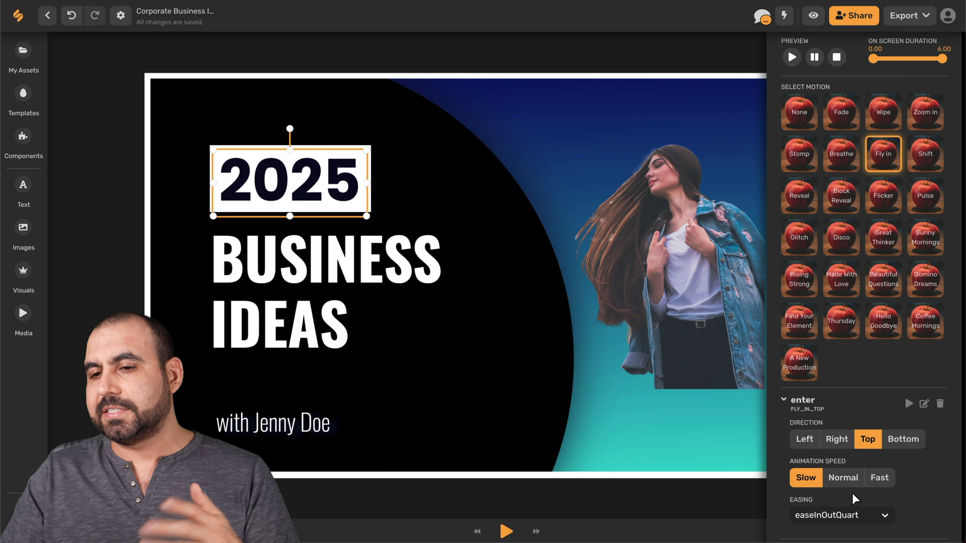
scroll(850, 476, up, 2)
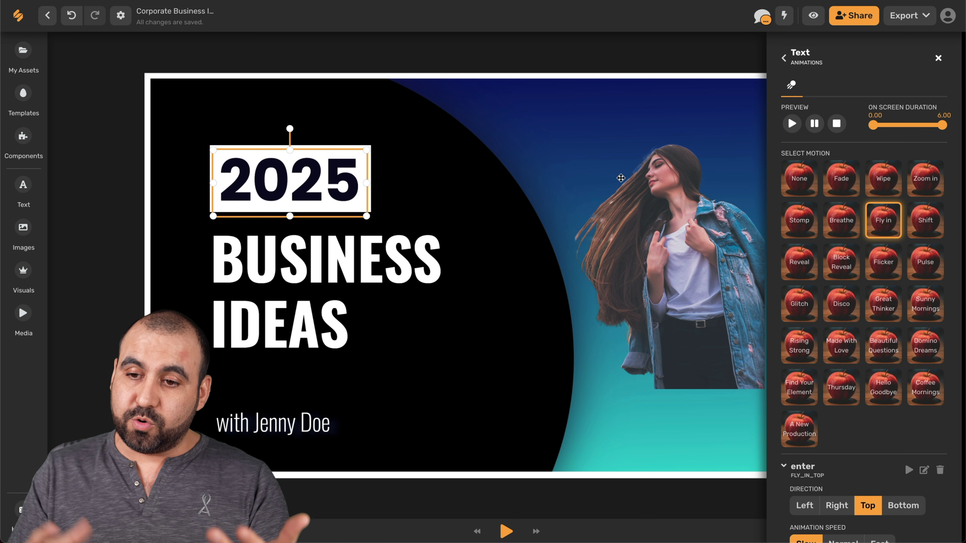
- Leave the animation settings and show the order, flip and align options for the "2025" text
click(784, 59)
click(942, 55)
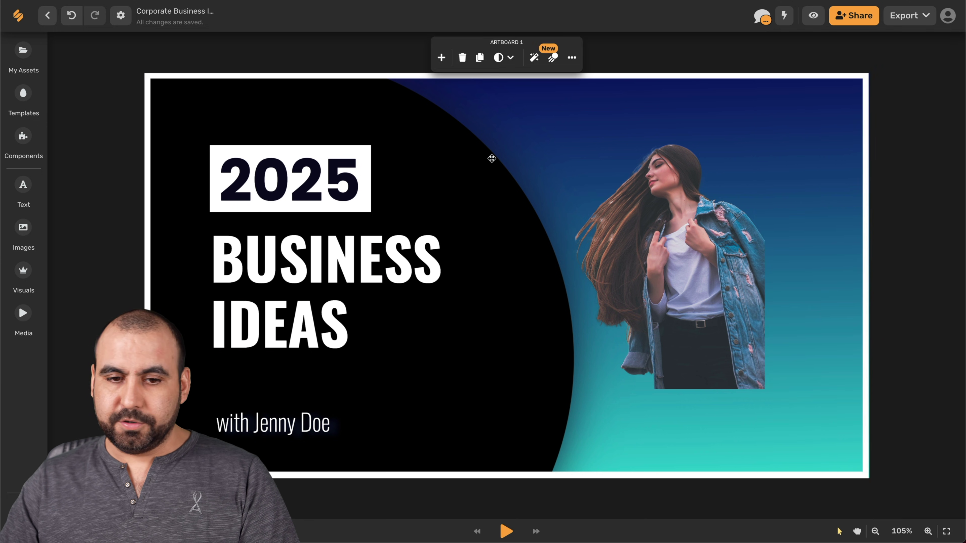
click(312, 180)
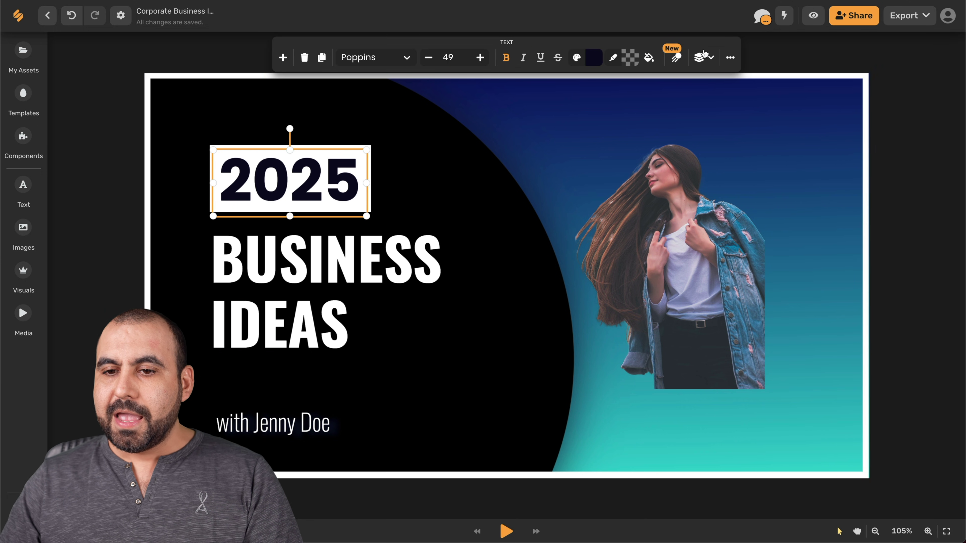
click(706, 58)
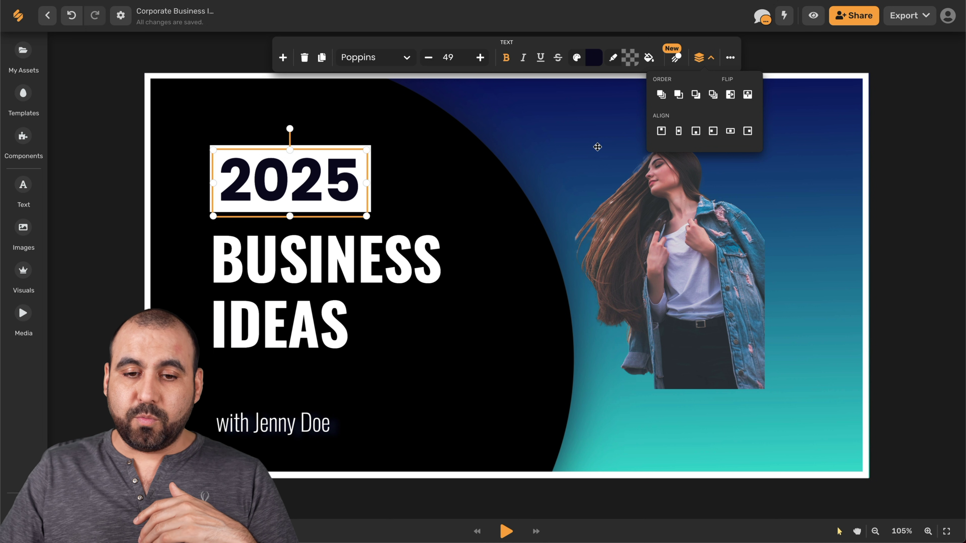
- Try the "2025" text behind the woman's photo, return it to its white box and shift her photo toward the thumbnail's lower-right corner
drag(303, 178, 622, 188)
click(623, 188)
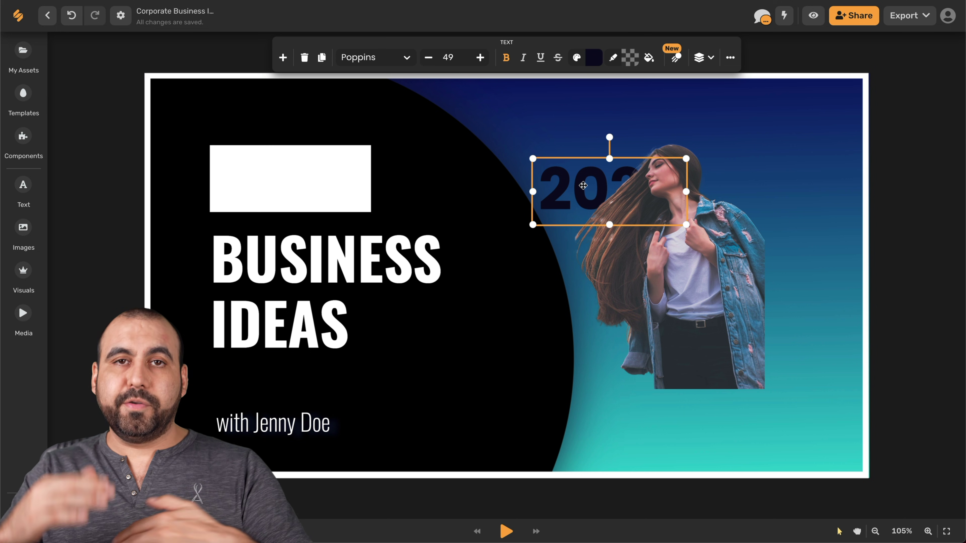
drag(583, 186, 384, 170)
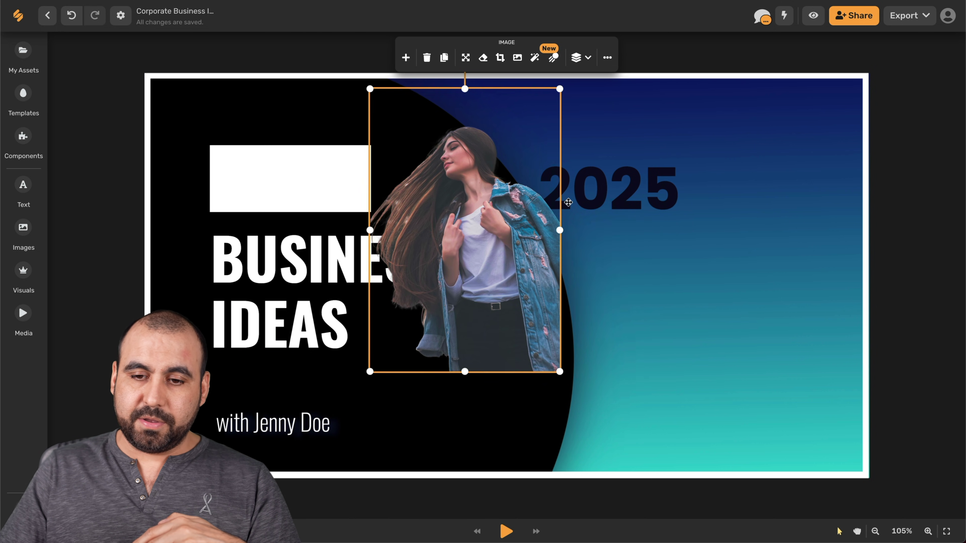
key(ctrl+z)
drag(605, 188, 301, 164)
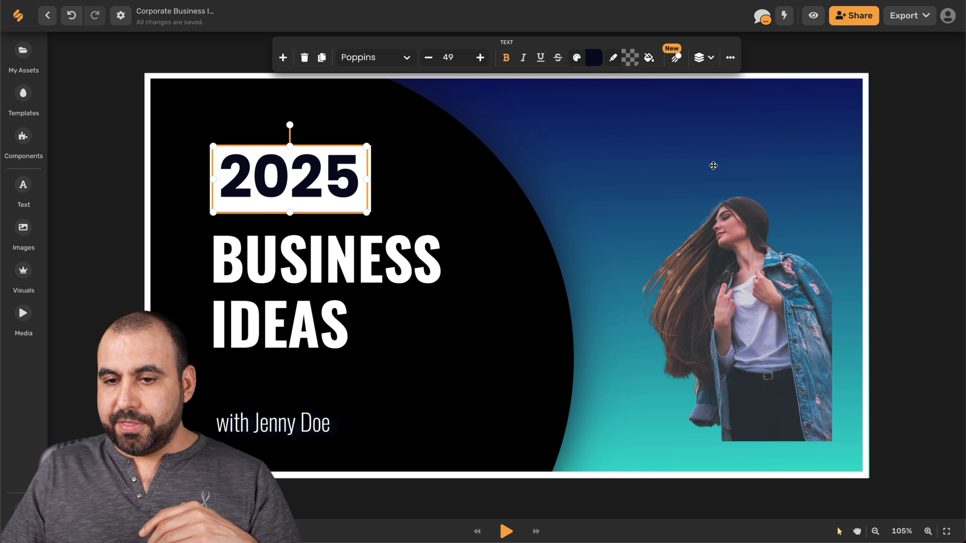
- Try the Morpheus Den gradient on the "2025" text, and settle on the Ripe Malinka gradient
click(726, 61)
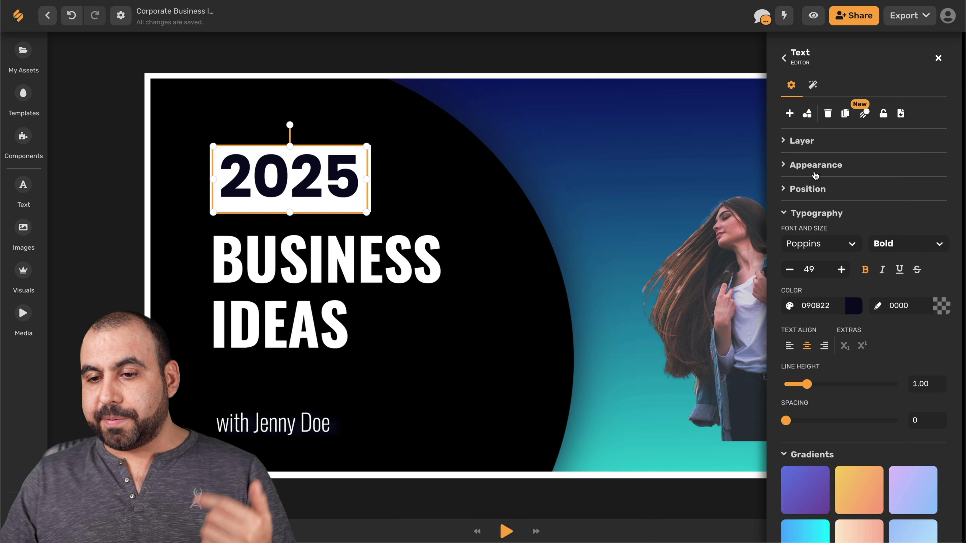
scroll(818, 215, down, 10)
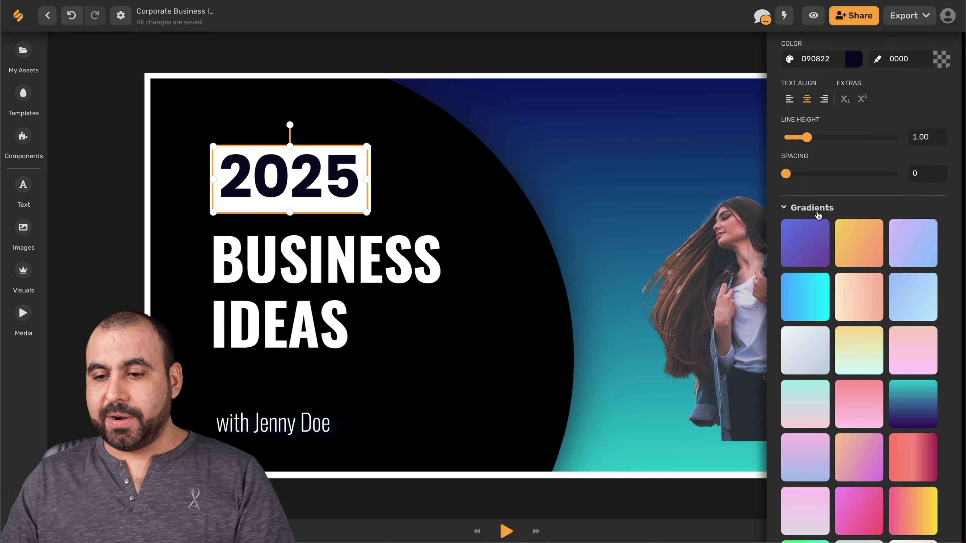
click(920, 300)
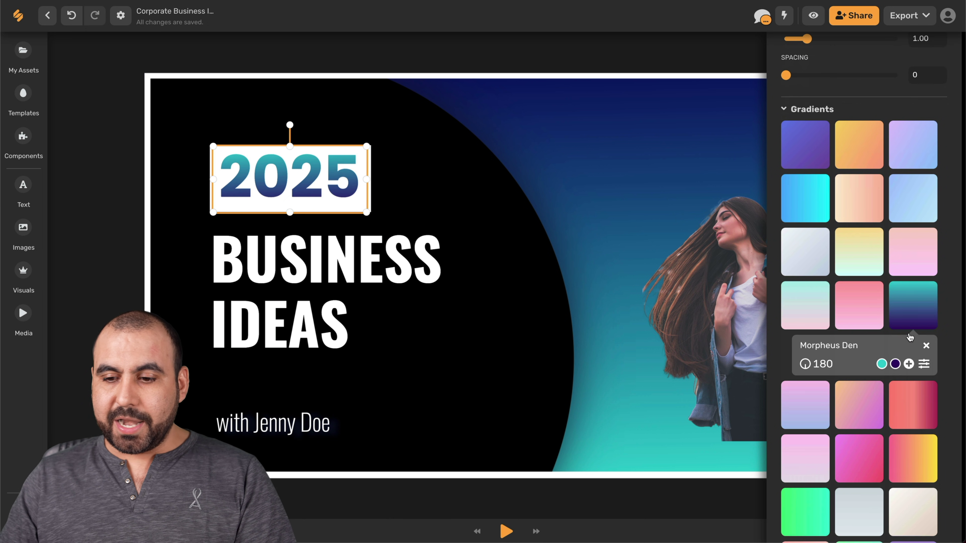
click(908, 406)
click(857, 446)
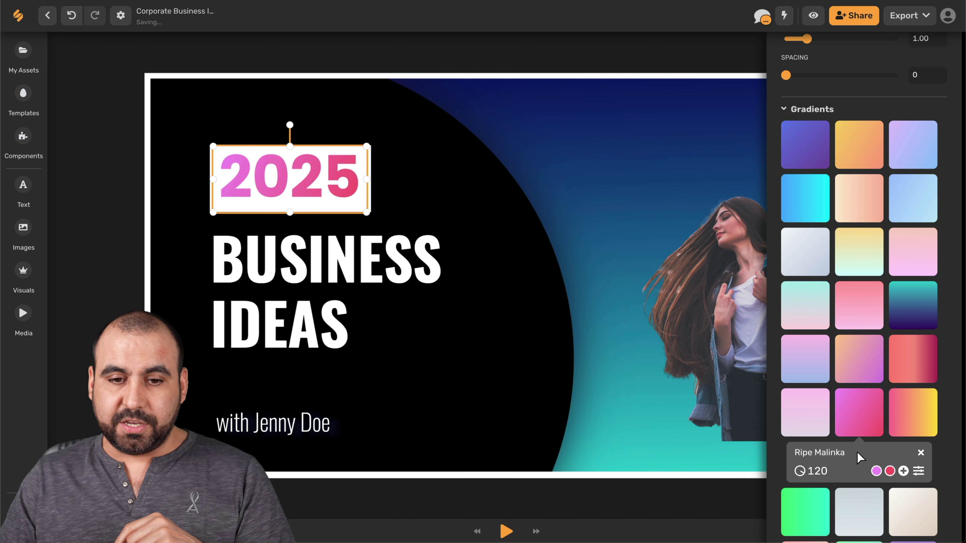
- Turn on a drop shadow for the "2025" text and set the shadow color to grey 807E7B
scroll(859, 457, down, 4)
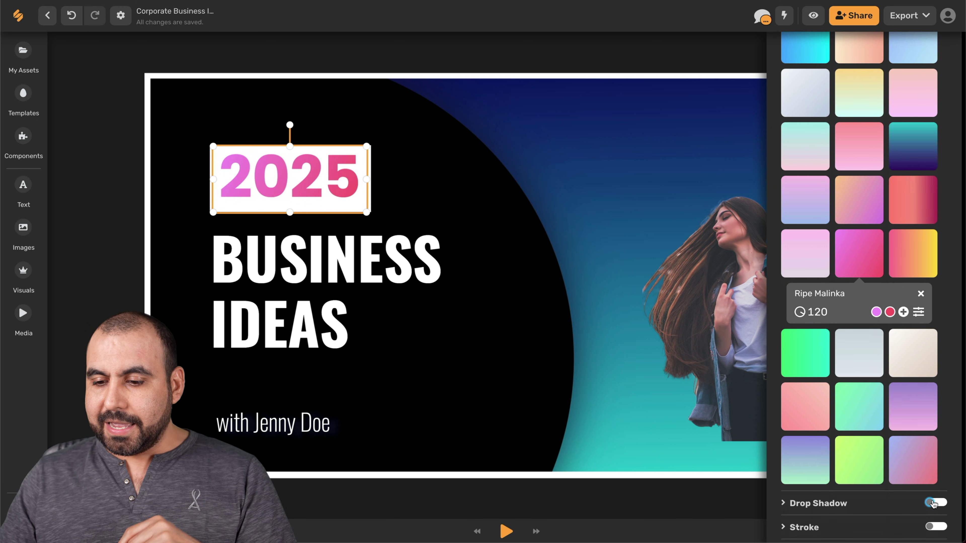
click(931, 503)
click(785, 502)
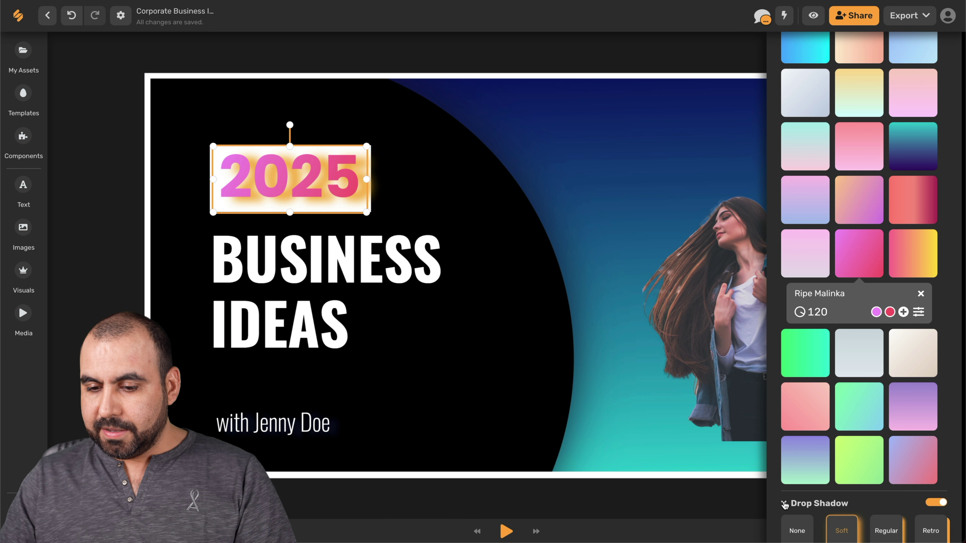
scroll(851, 428, down, 5)
click(835, 500)
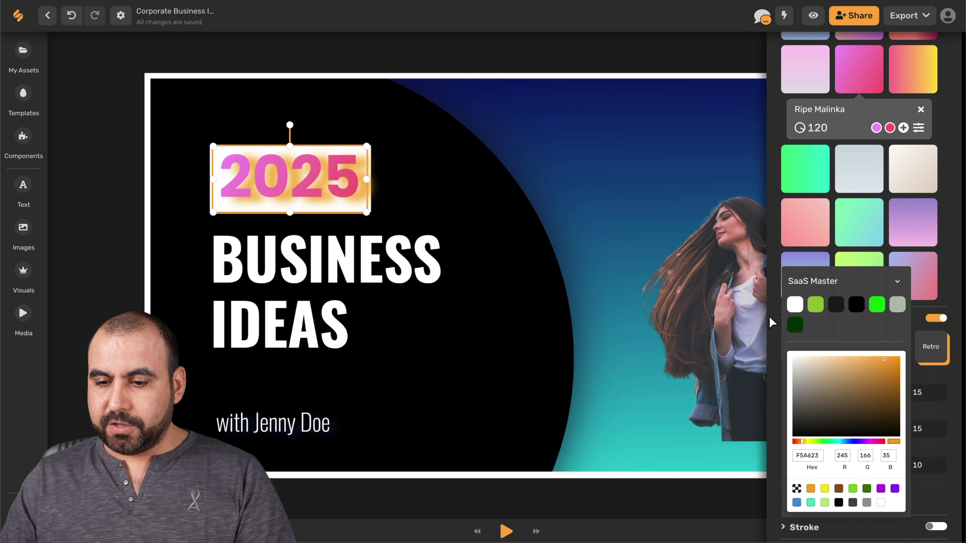
click(797, 395)
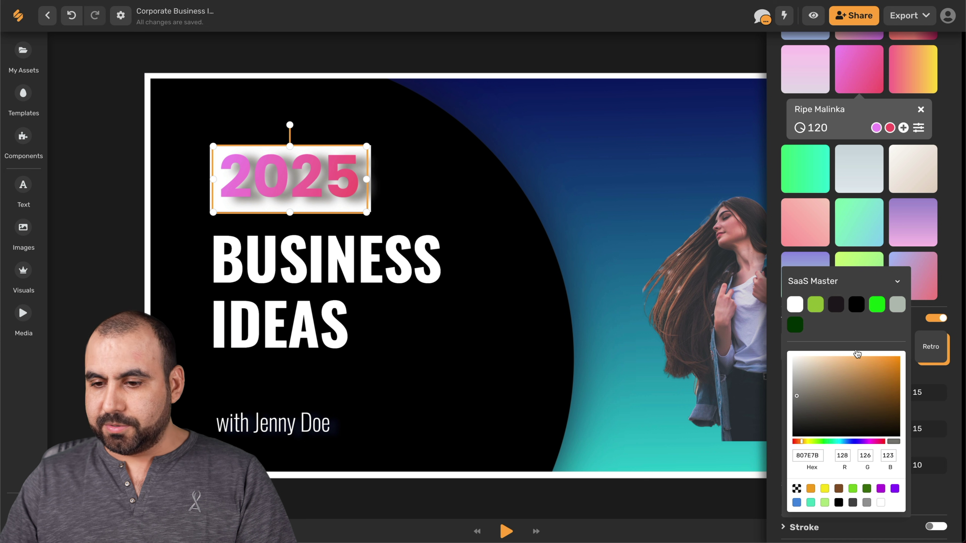
click(897, 281)
click(943, 379)
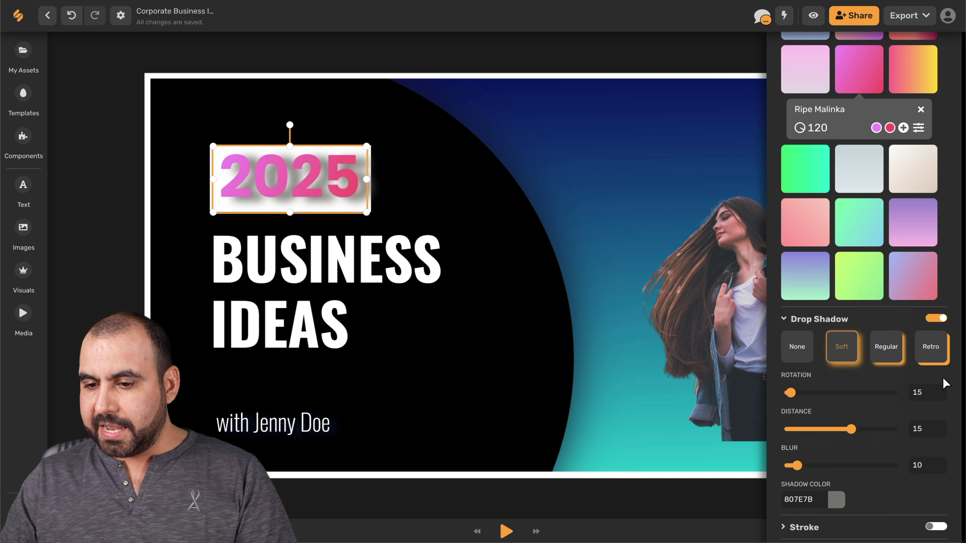
- Set the drop shadow of the "2025" text to rotation 24, distance 5 and blur 17
mouse_move(790, 392)
mouse_down()
mouse_move(882, 392)
mouse_move(792, 392)
mouse_up()
drag(850, 429, 845, 430)
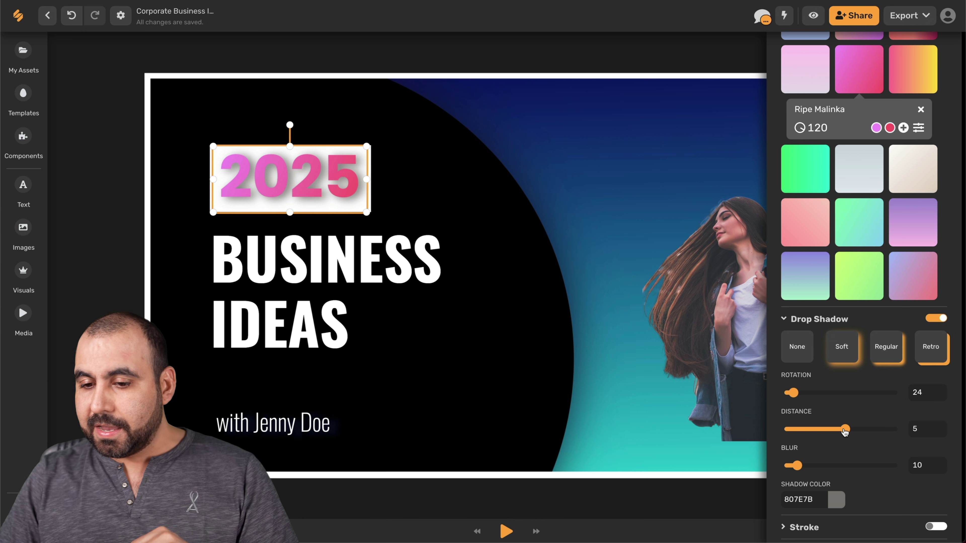
mouse_move(797, 466)
mouse_down()
mouse_move(807, 465)
mouse_move(782, 466)
mouse_move(805, 465)
mouse_up()
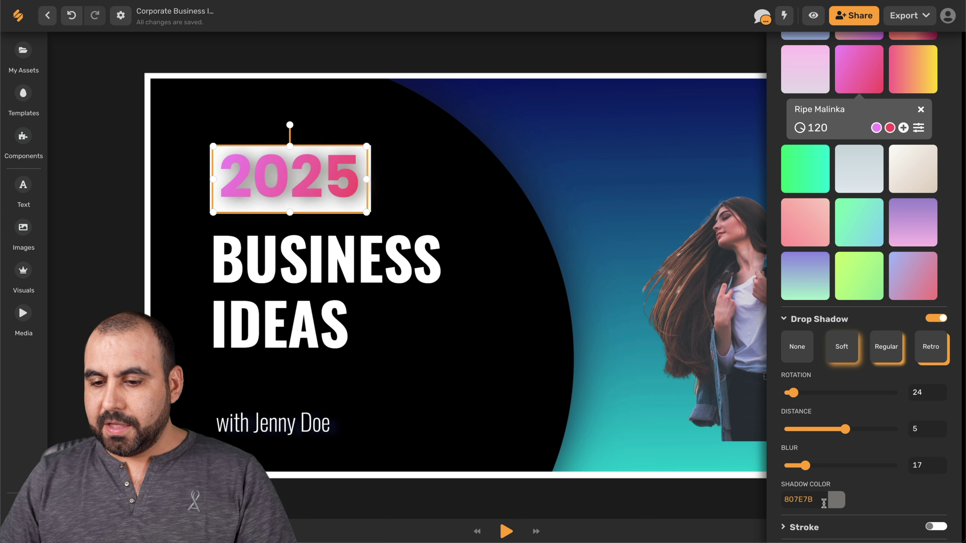
- Add a stroke to the "2025" text with width 1.40 and dark color 262522, and close the text settings
click(938, 527)
click(785, 527)
drag(809, 493, 793, 490)
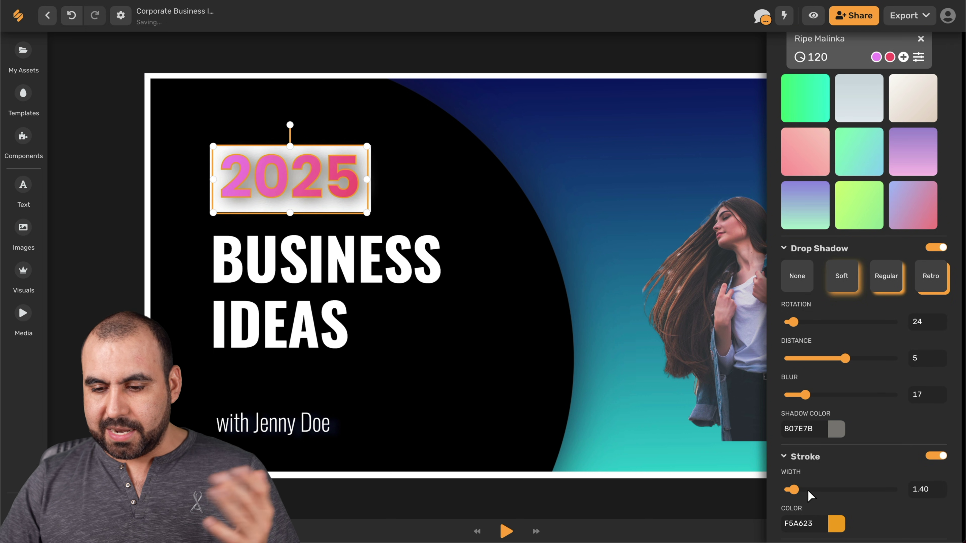
click(836, 524)
click(806, 452)
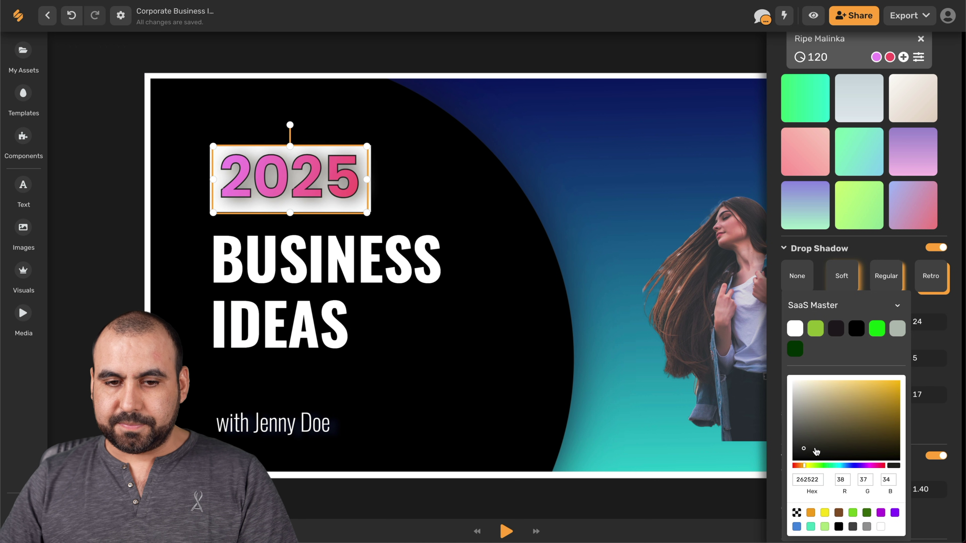
click(932, 424)
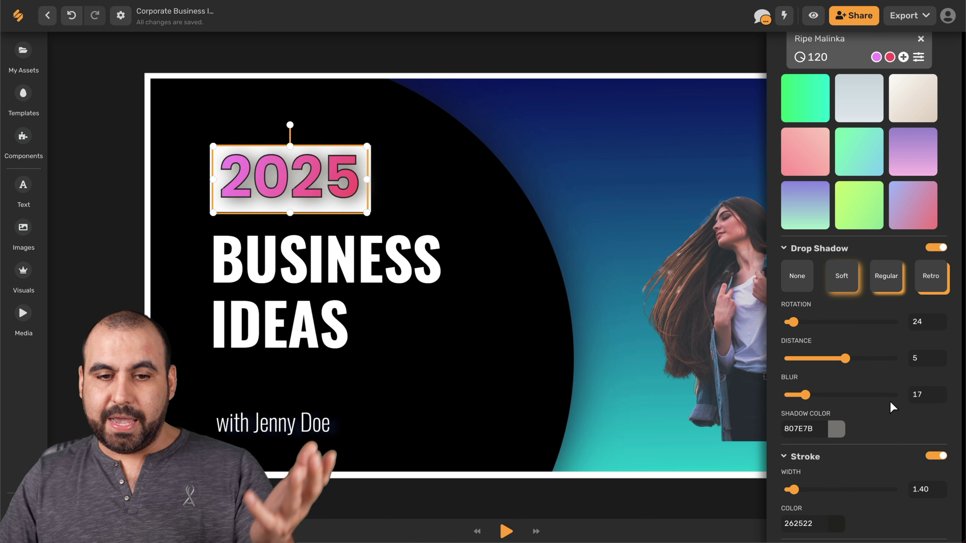
scroll(889, 414, up, 10)
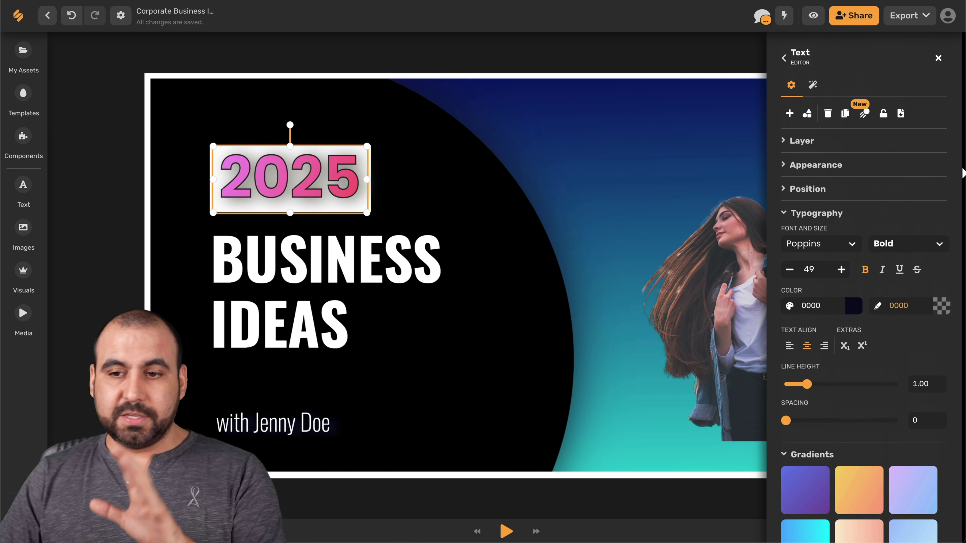
click(938, 58)
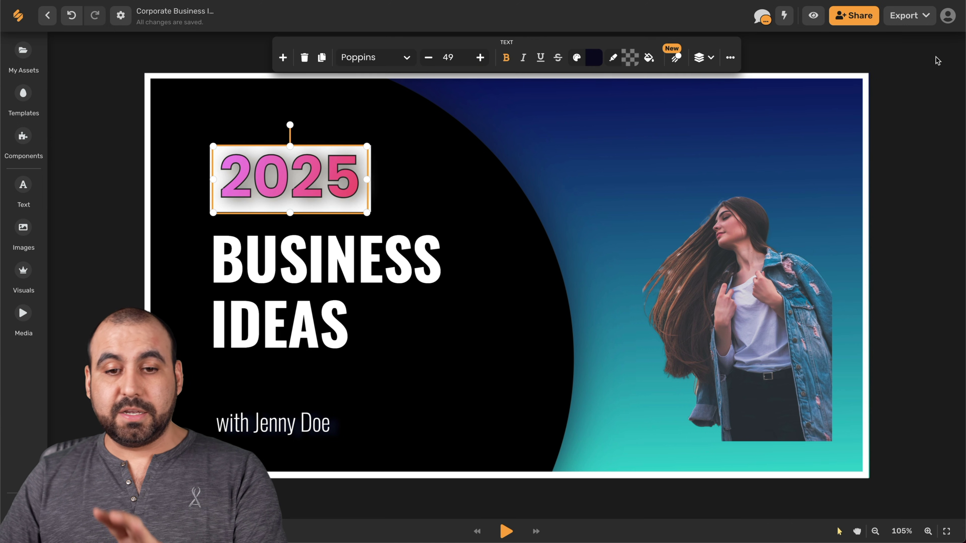
- Add the "hair" stock video of the woman holding a mug by the sea and position it near the thumbnail's center
click(519, 211)
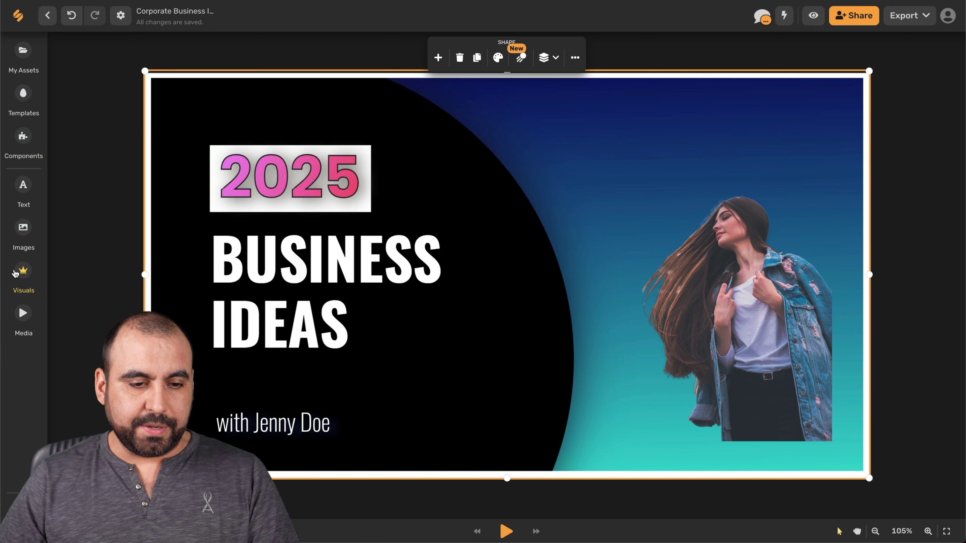
click(23, 313)
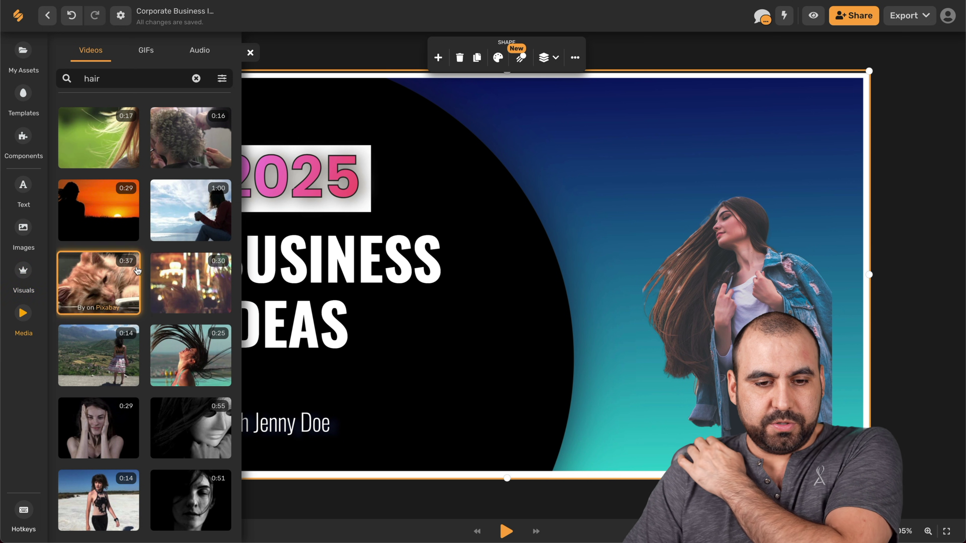
click(188, 201)
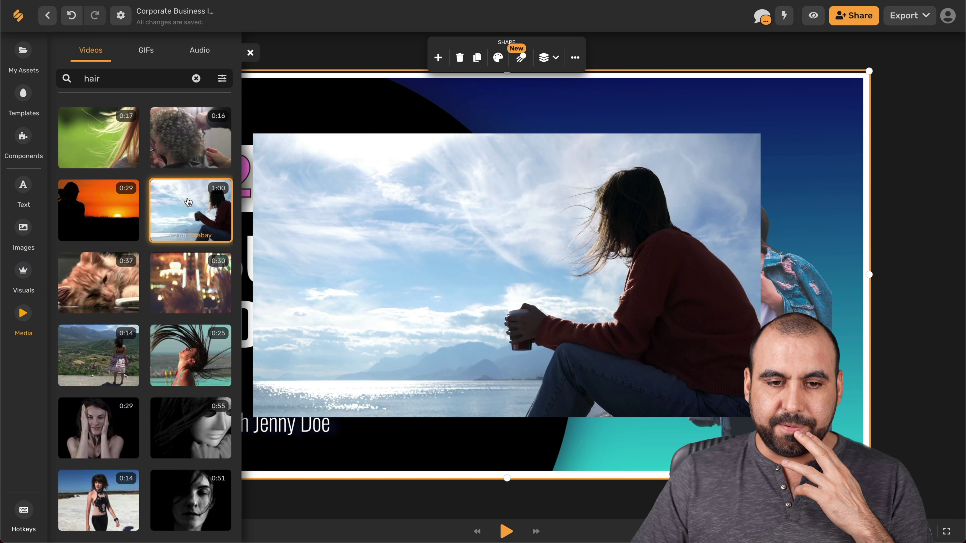
click(559, 263)
drag(557, 265, 581, 247)
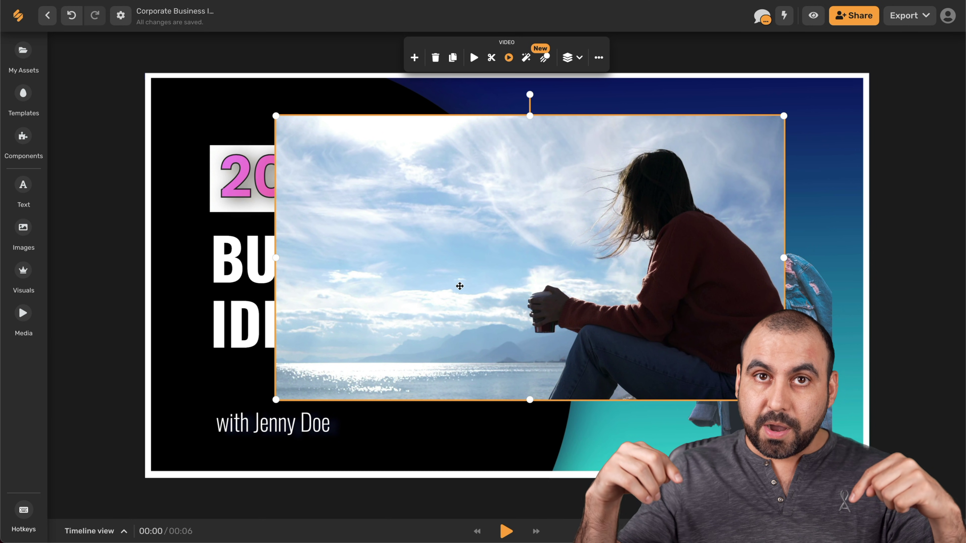
- Show the timeline and play the composition to preview the embedded video
click(88, 531)
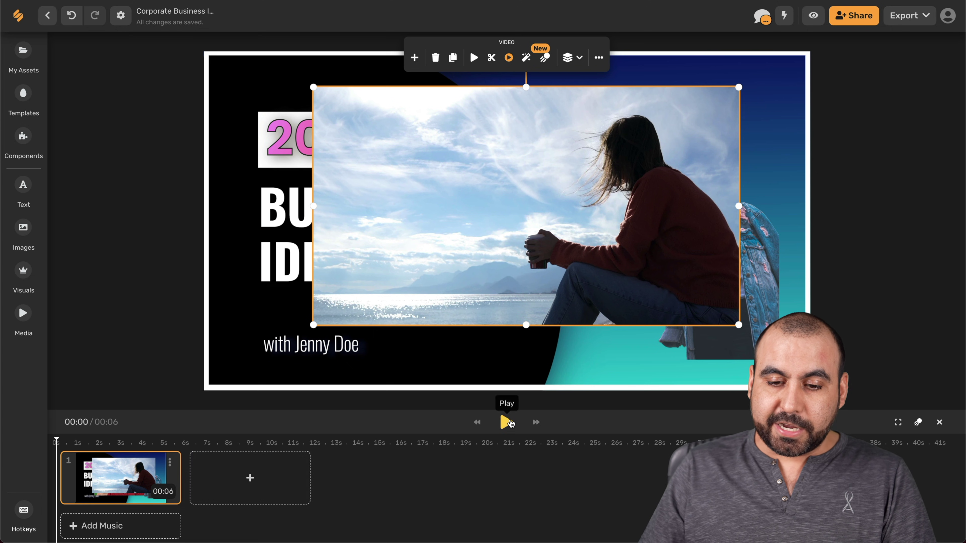
click(506, 422)
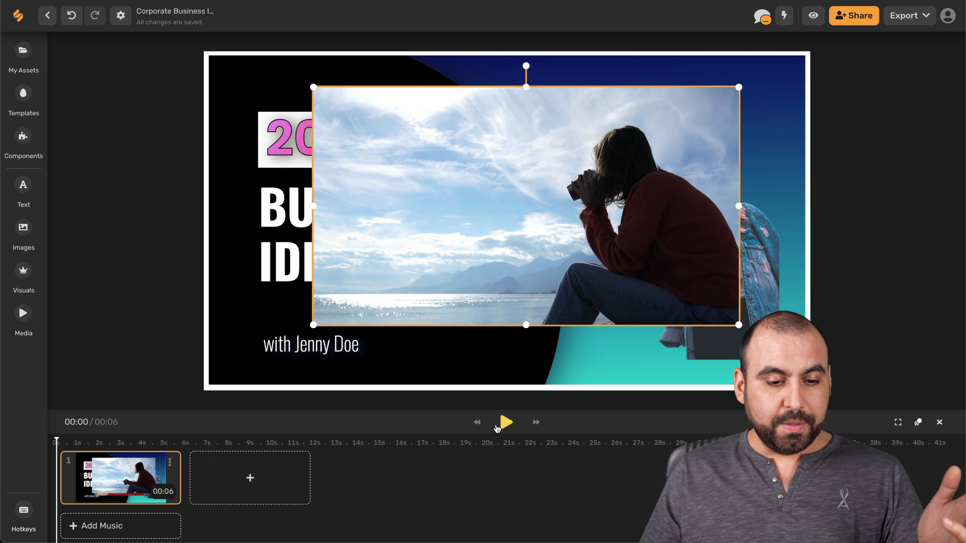
- Listen to two of the "hair" audio tracks, try to place one on the timeline, and close the audio library and the timeline
click(125, 522)
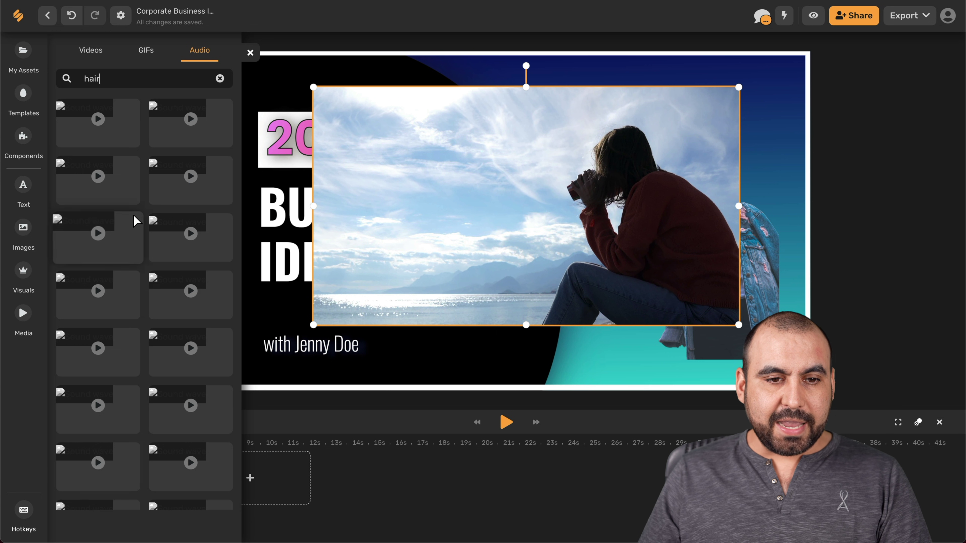
click(97, 119)
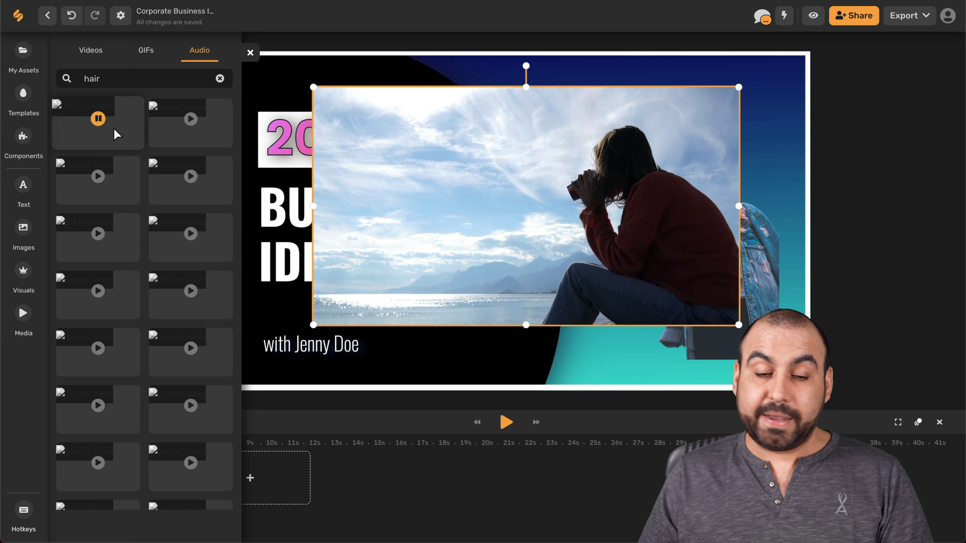
click(98, 120)
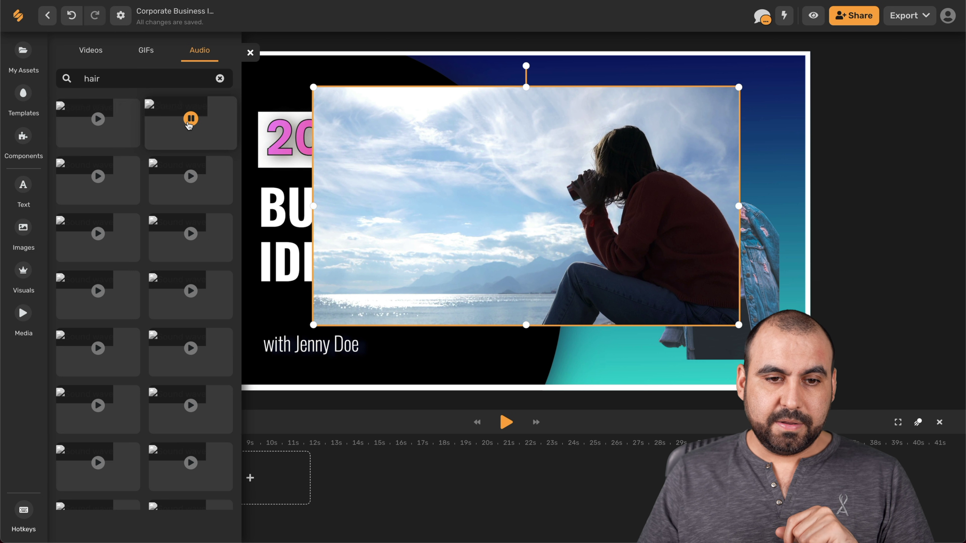
drag(89, 129, 323, 499)
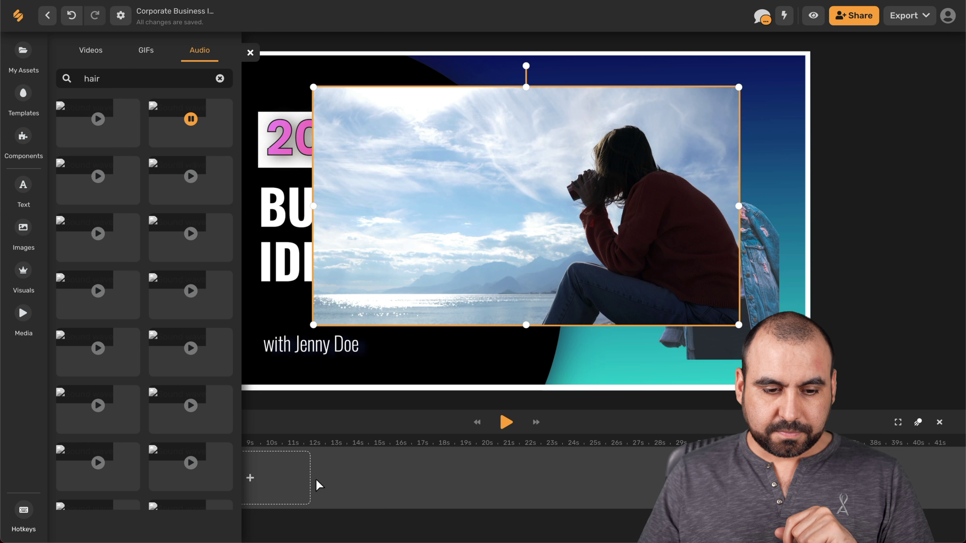
click(246, 56)
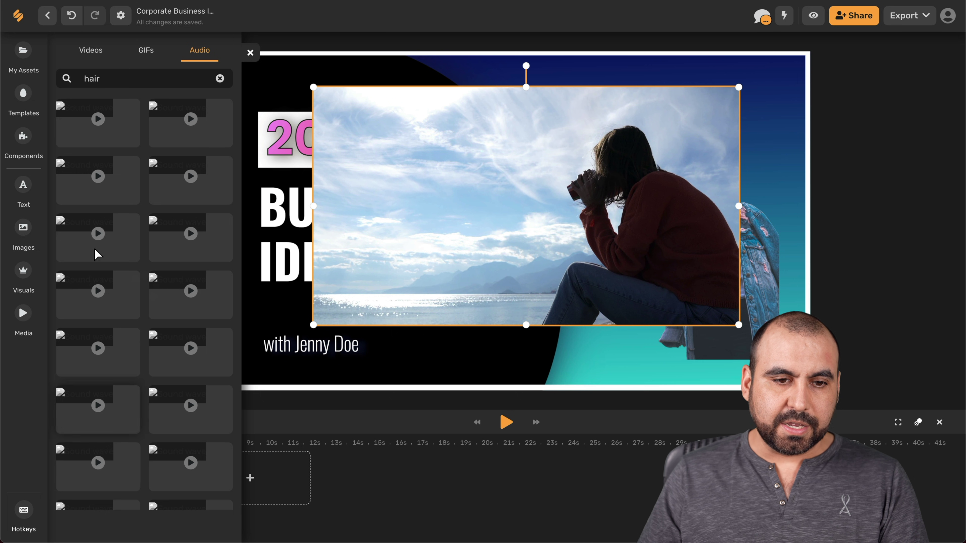
click(250, 53)
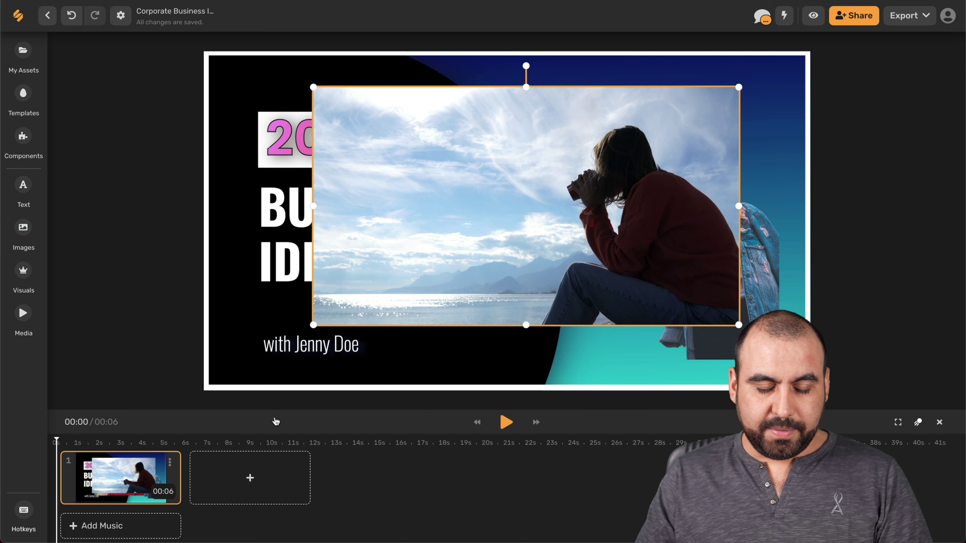
click(937, 423)
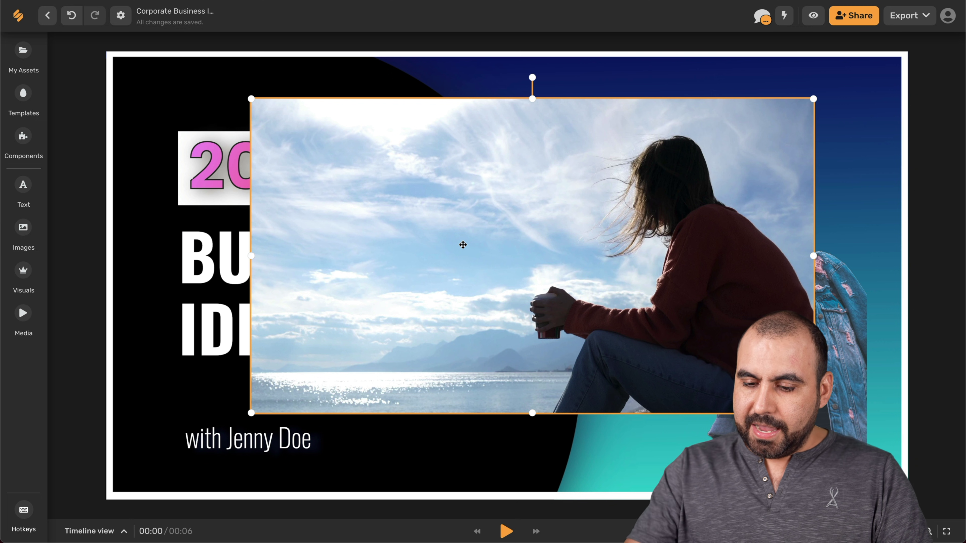
- Delete the stock video of the woman holding a mug from the thumbnail
key(Delete)
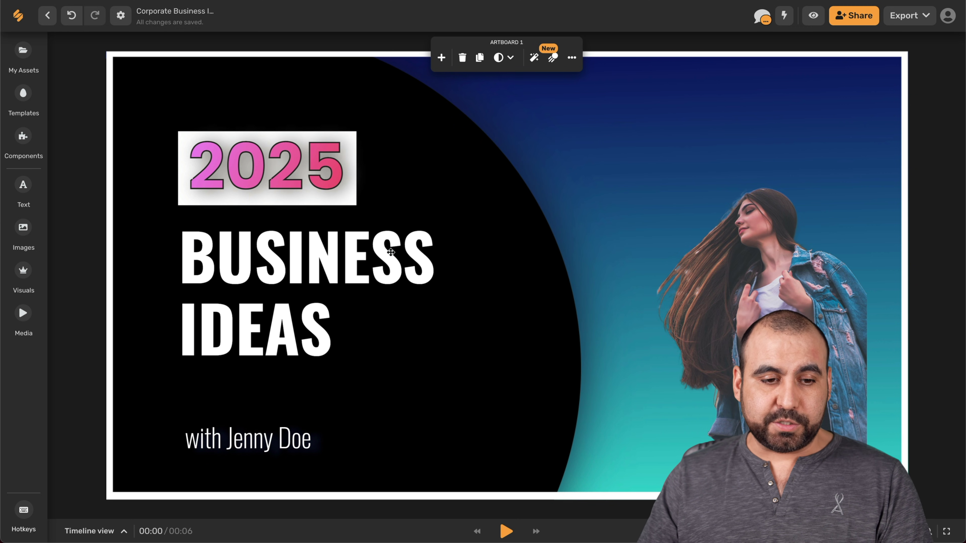
- Enable the design's web preview link in the sharing options and copy the link
click(855, 16)
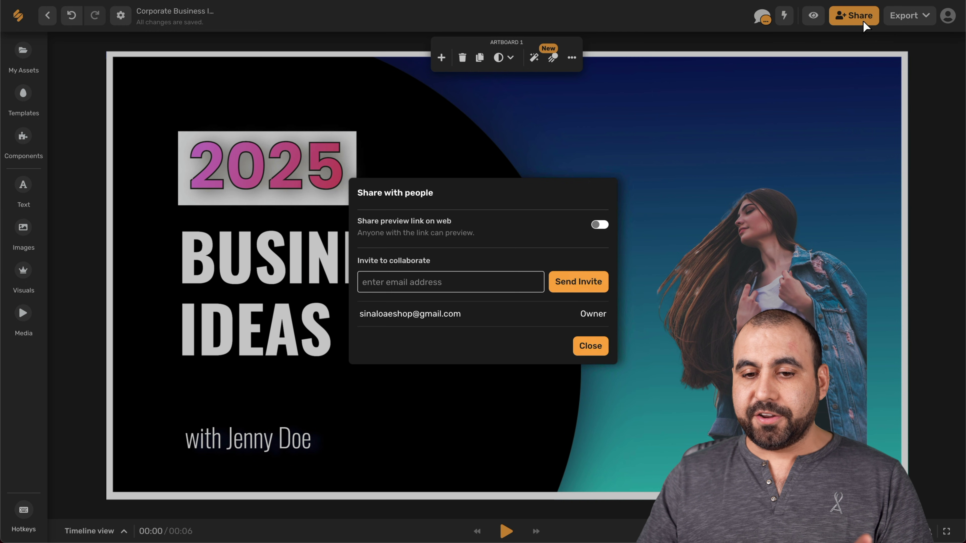
click(600, 225)
click(581, 240)
- Open the copied preview link in a private browser window, play and stop the design, and close the sharing dialog
key(super+shift+n)
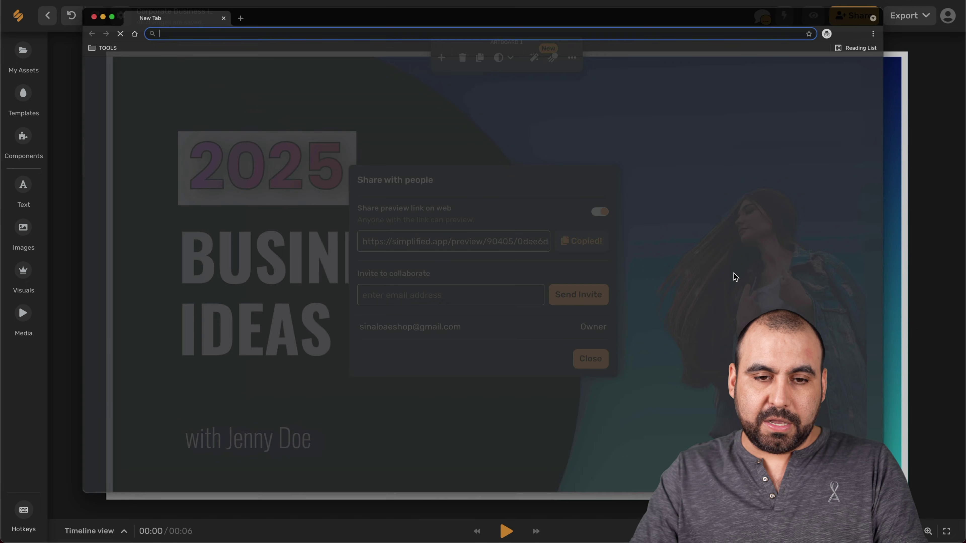
key(super+v)
key(Return)
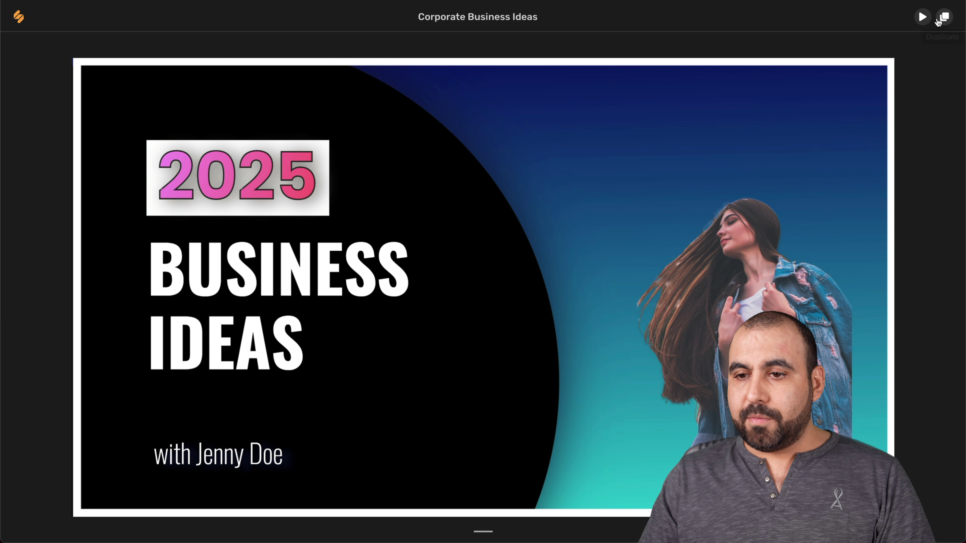
click(922, 17)
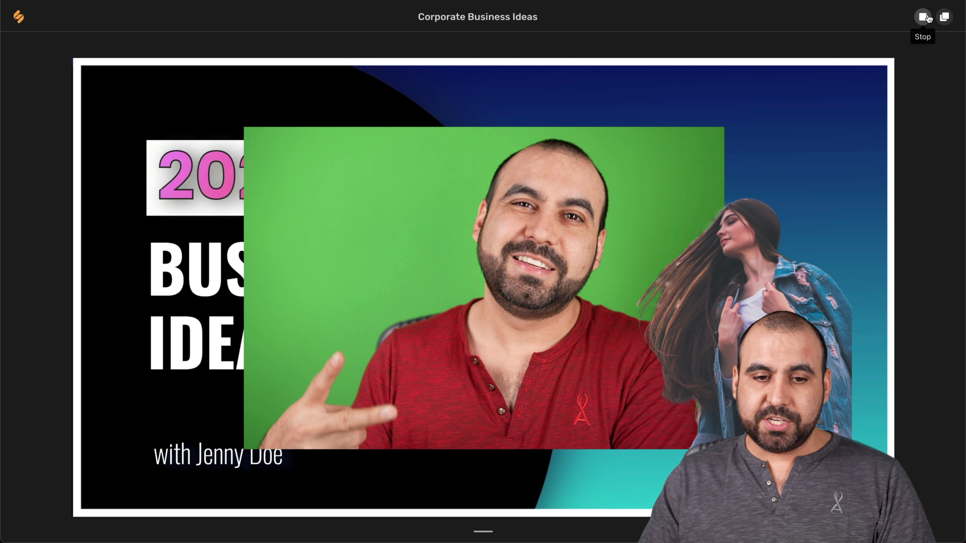
click(923, 16)
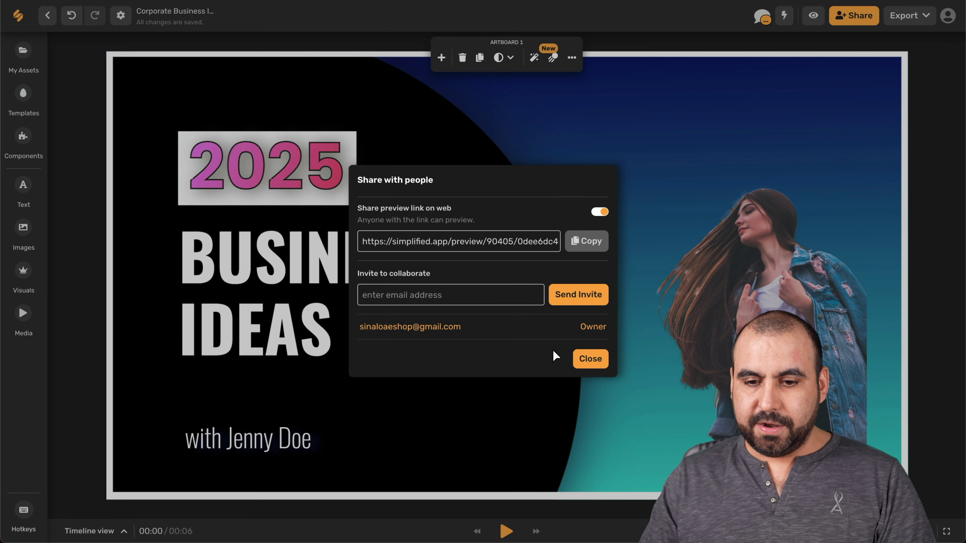
click(590, 358)
click(616, 266)
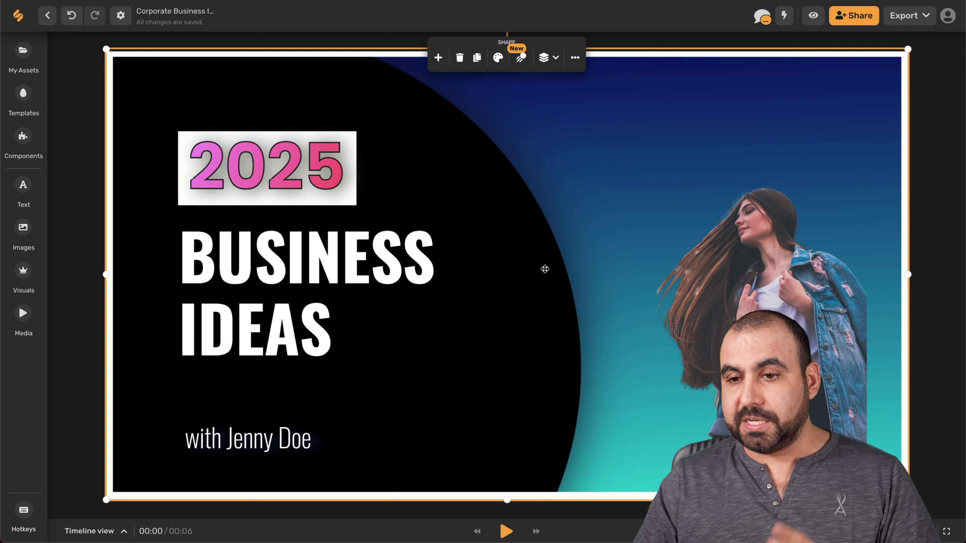
- Set the export options to JPG format at 5x size, and close them without exporting
click(911, 16)
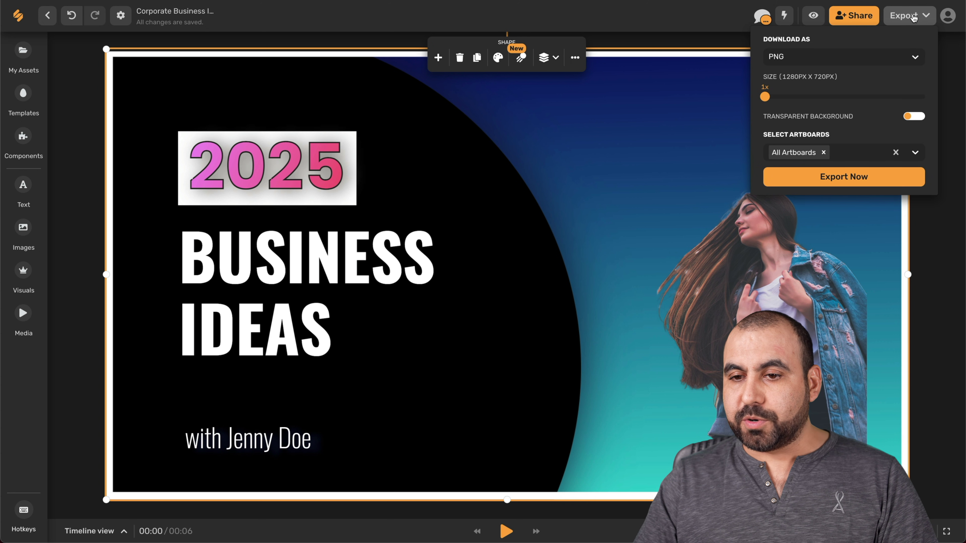
click(865, 60)
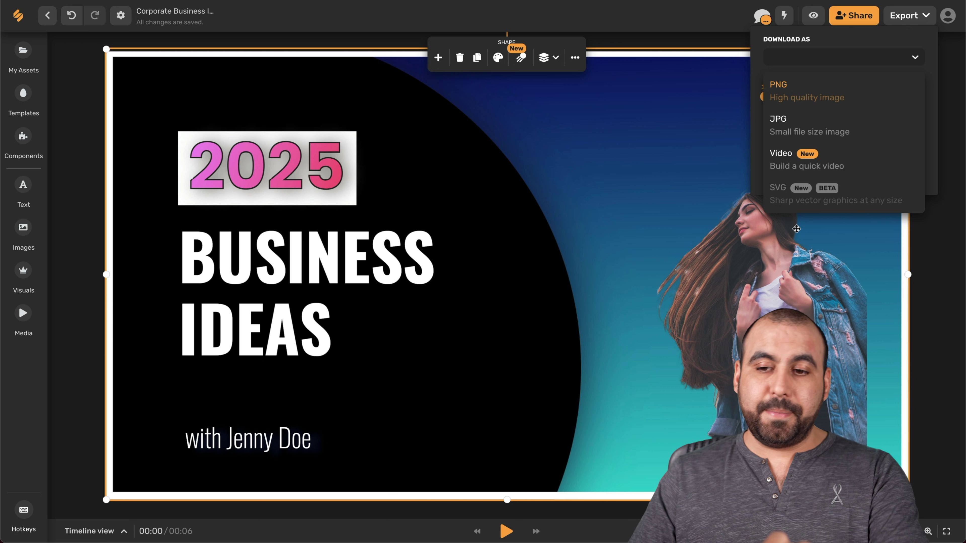
click(812, 131)
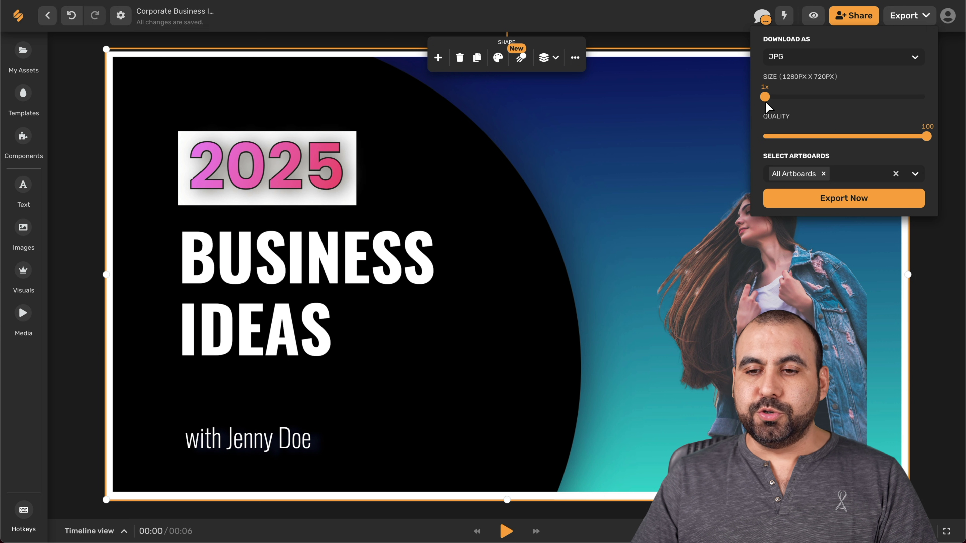
drag(764, 97, 920, 98)
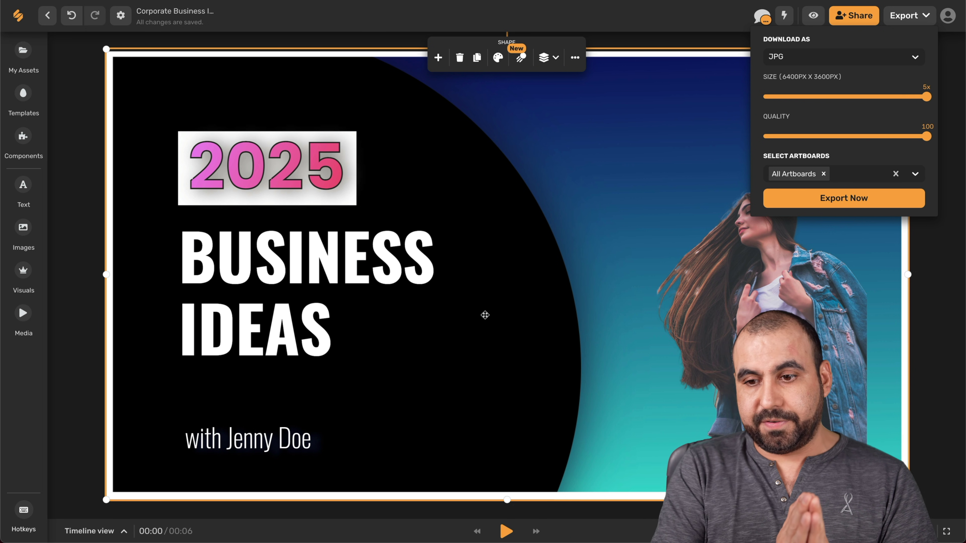
click(954, 48)
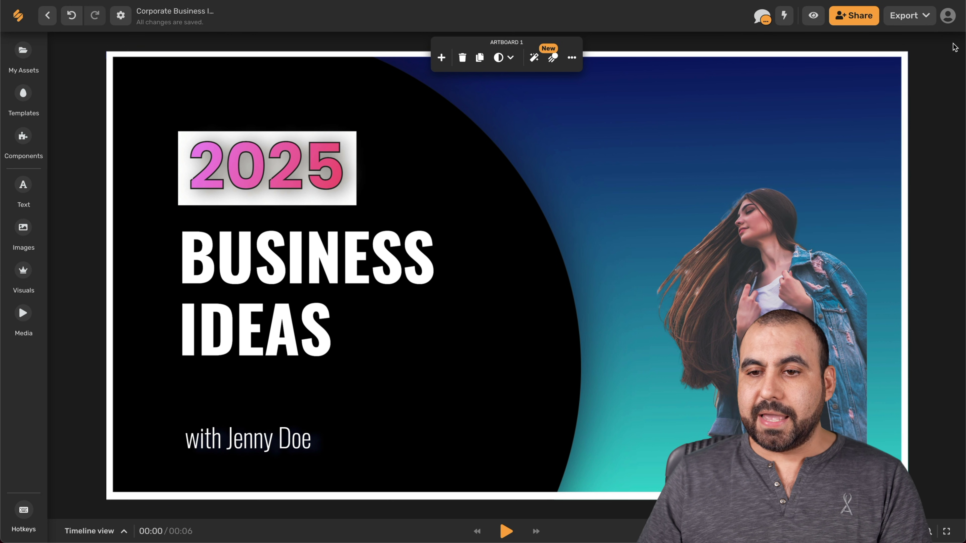
- Look at the quick command search and dismiss it, and view the design in preview mode
click(788, 17)
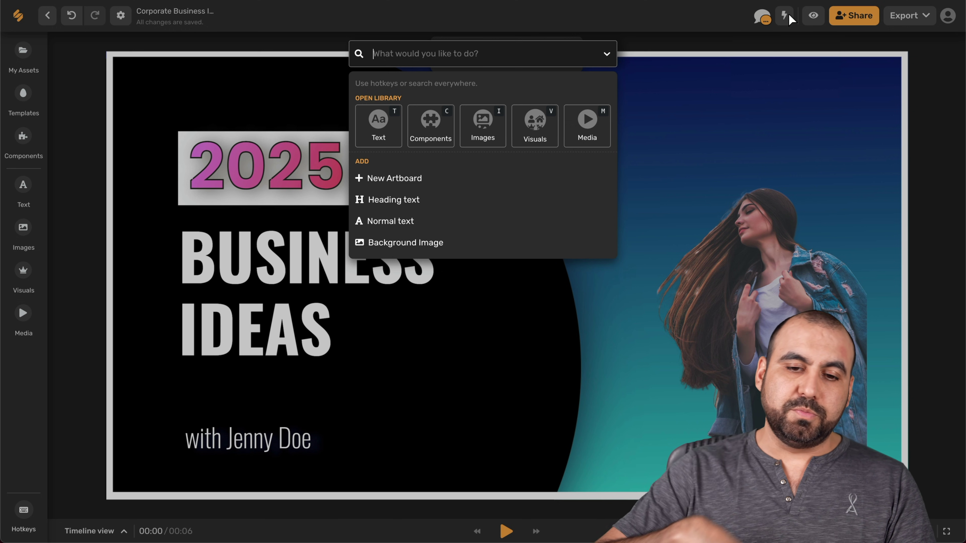
click(815, 19)
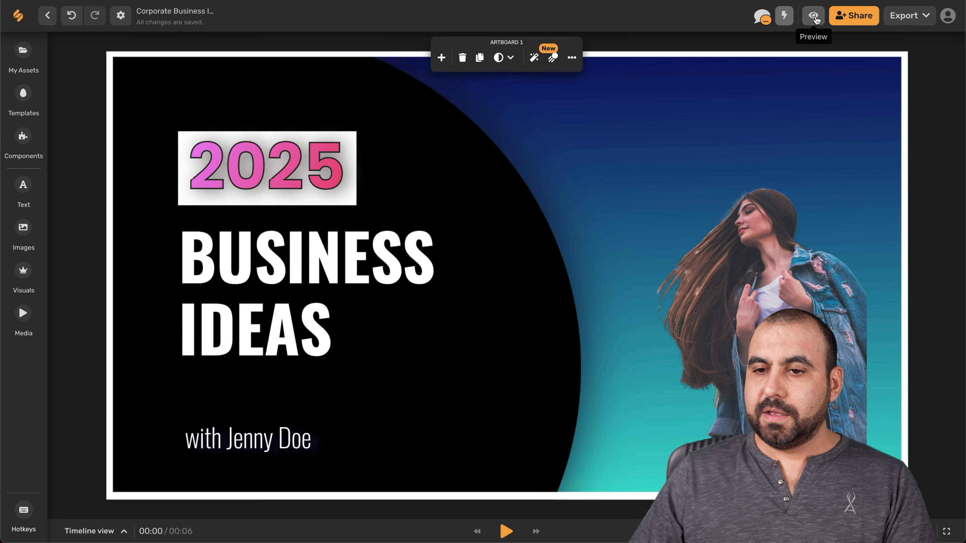
click(813, 16)
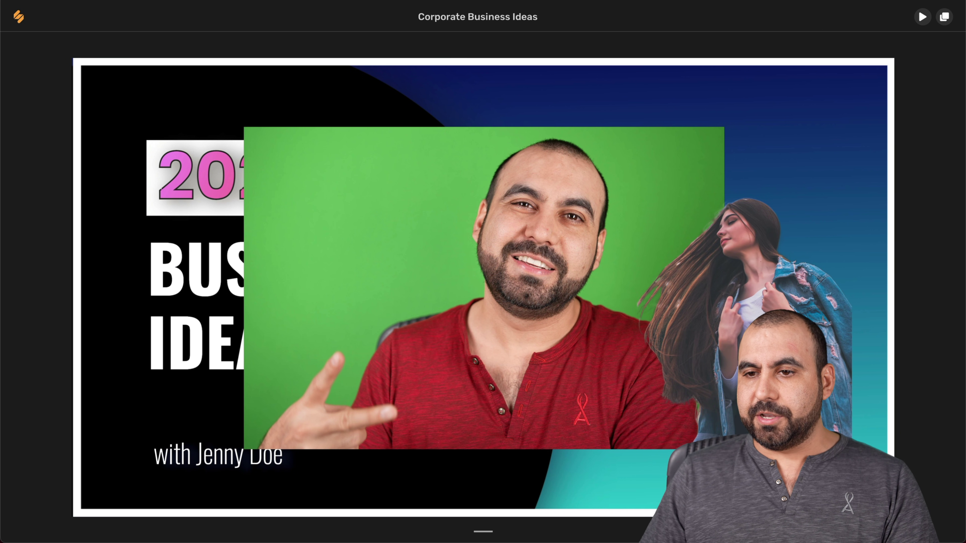
key(Escape)
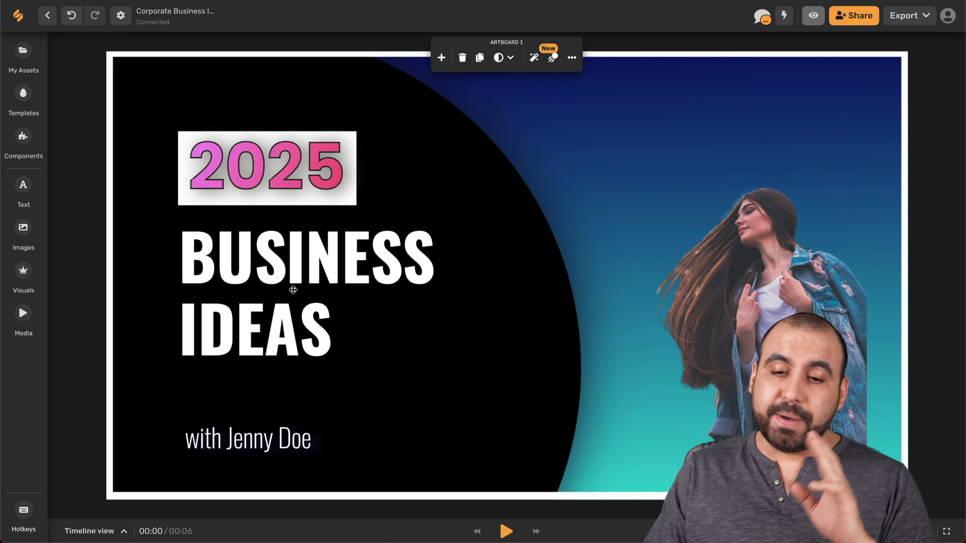
- Leave the thumbnail editor and open the AI Assistant from the projects page
click(47, 15)
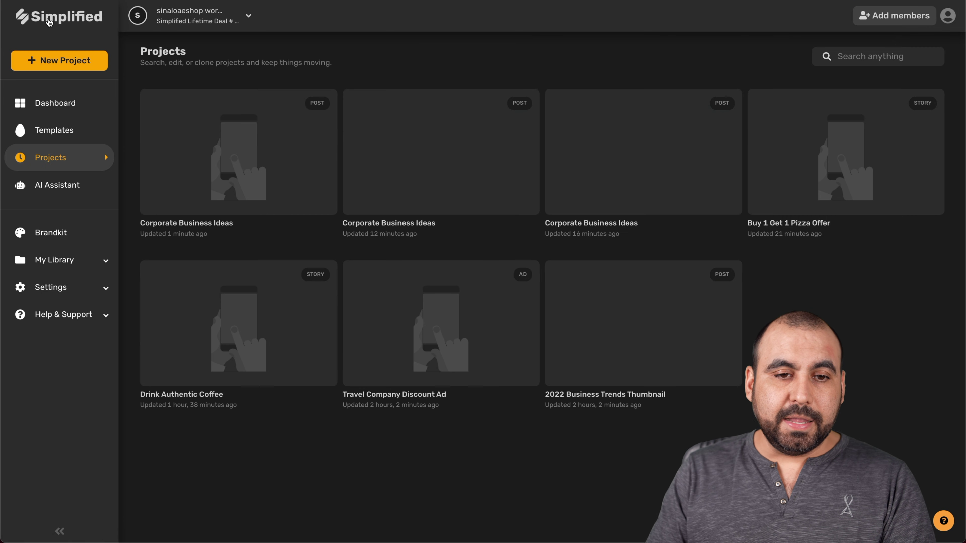
click(71, 186)
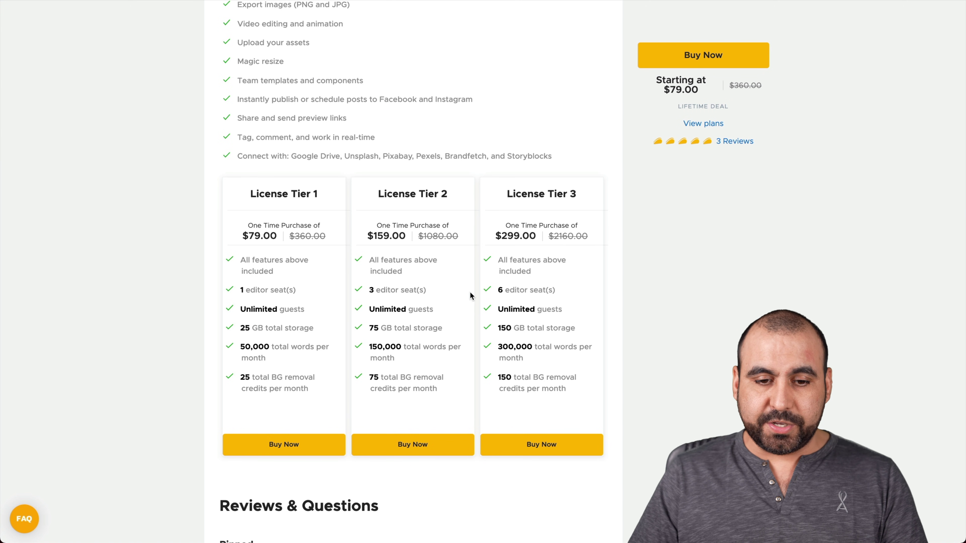
- Check the License Tier 1 monthly word allowance on the lifetime deal page
double_click(254, 347)
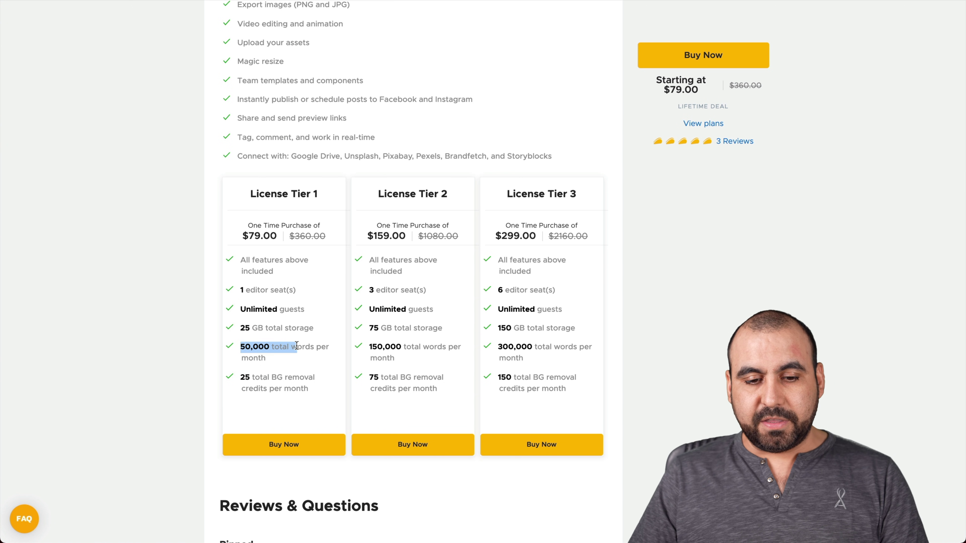
click(303, 367)
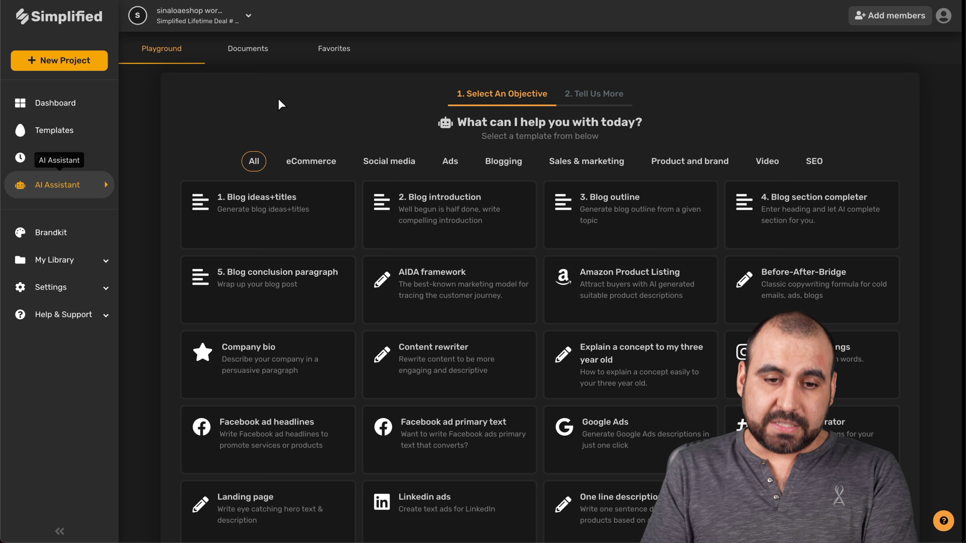
- Browse the AI Assistant's objectives and choose the Youtube video titles template
scroll(356, 109, down, 1)
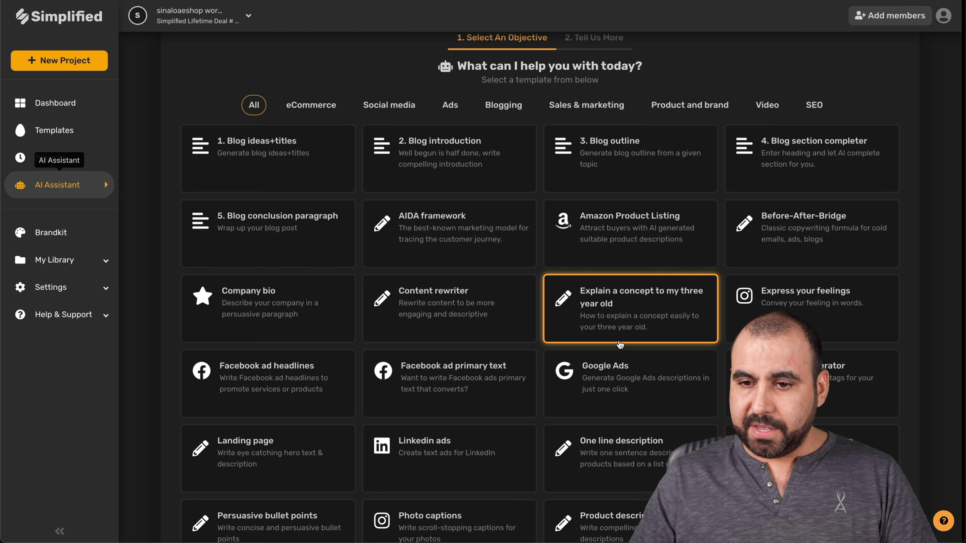
scroll(619, 344, down, 5)
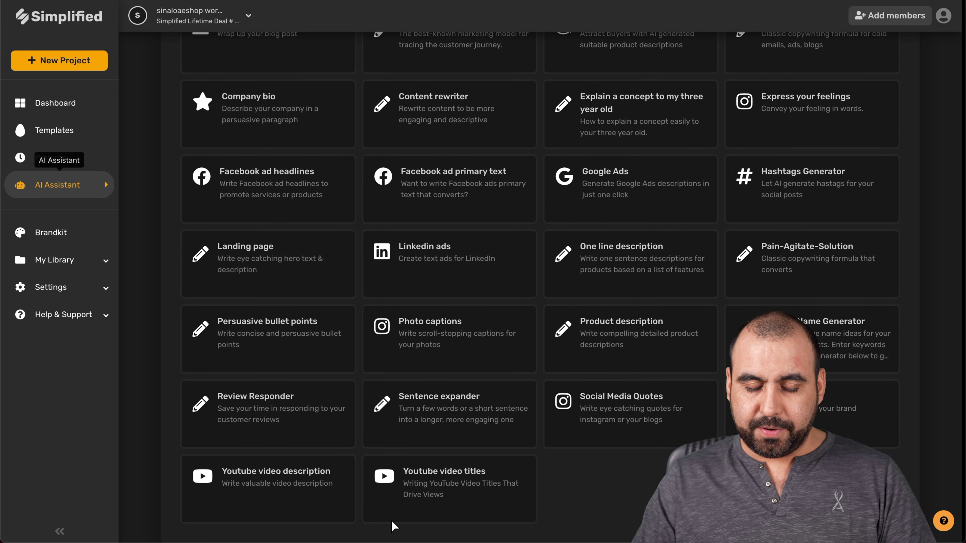
click(476, 483)
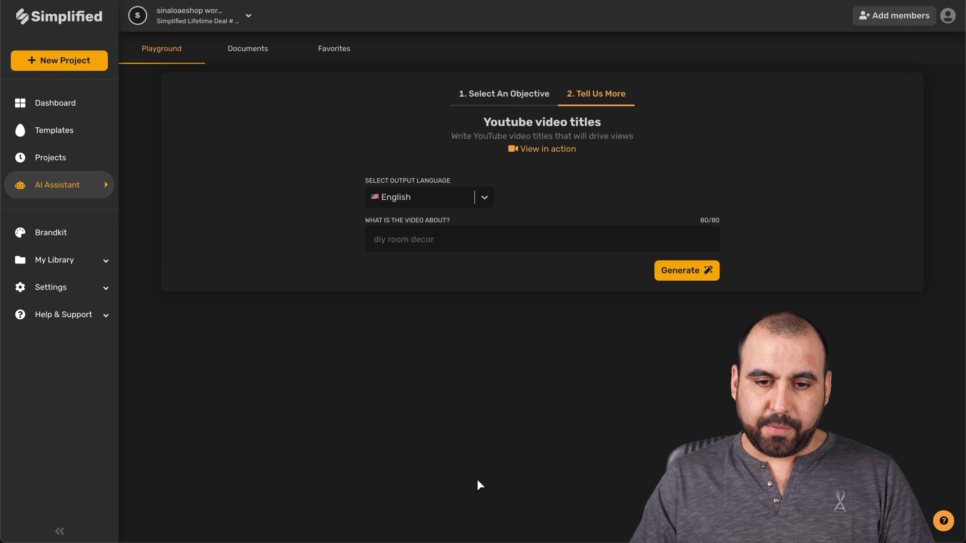
- Review the available output languages for the video titles, and close the list without changing the language
click(482, 202)
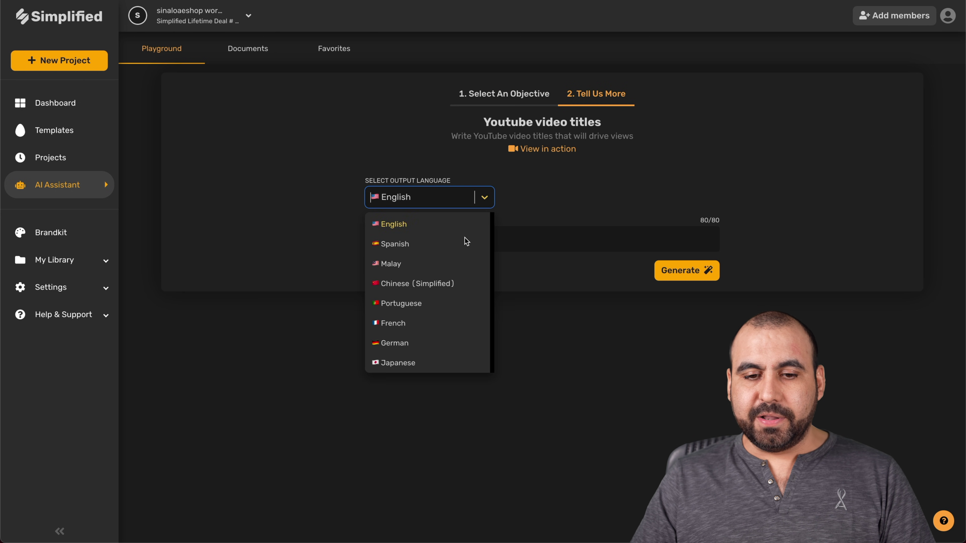
scroll(459, 287, down, 2)
scroll(460, 289, up, 2)
scroll(463, 291, down, 2)
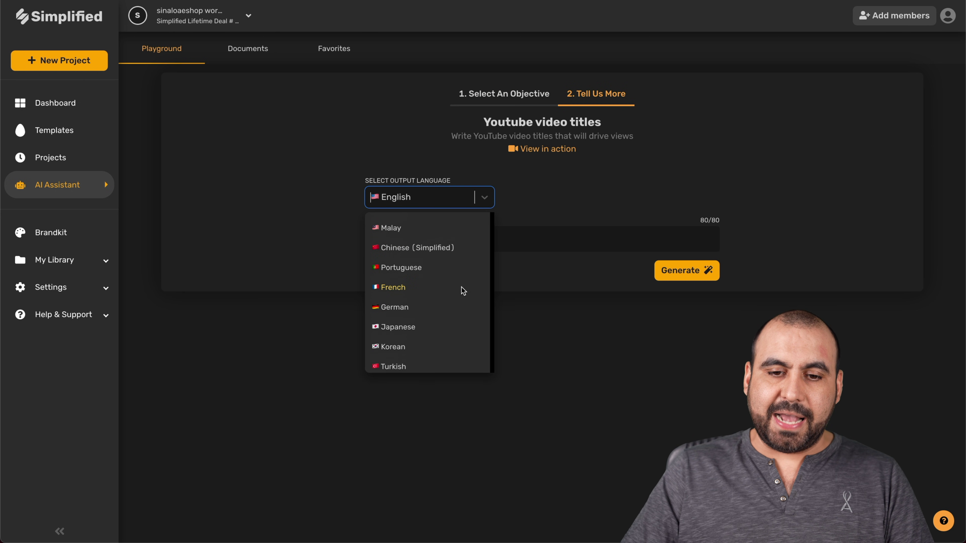
scroll(463, 291, up, 1)
scroll(463, 291, down, 1)
scroll(463, 291, up, 2)
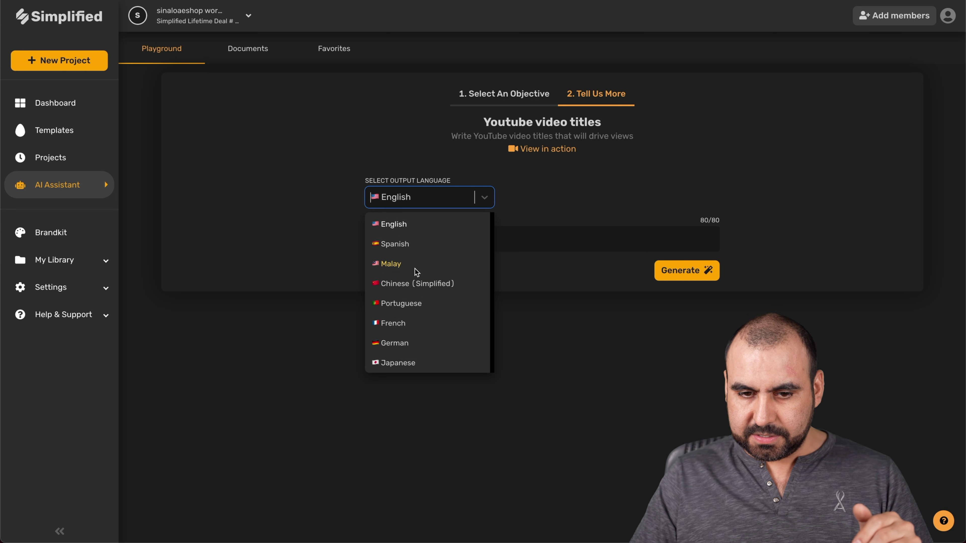
scroll(401, 362, down, 2)
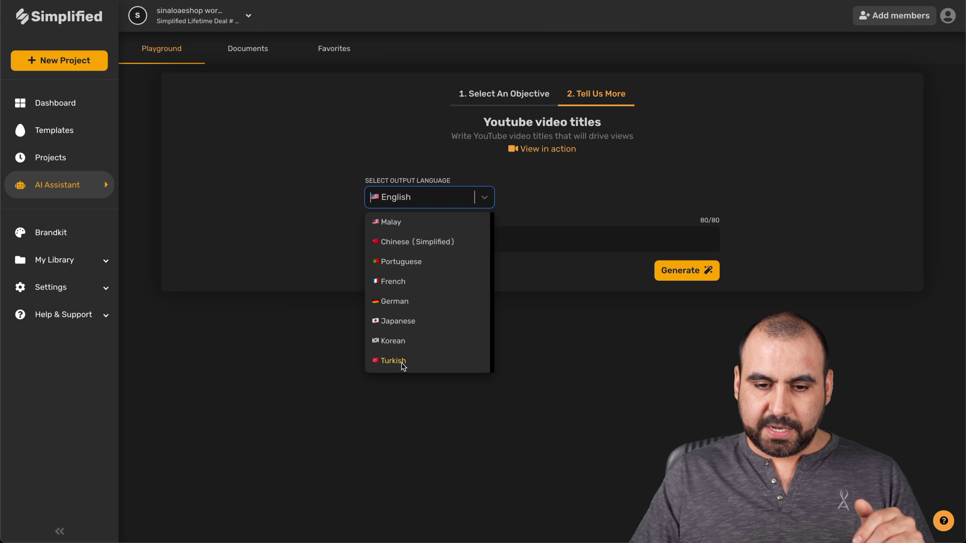
click(565, 383)
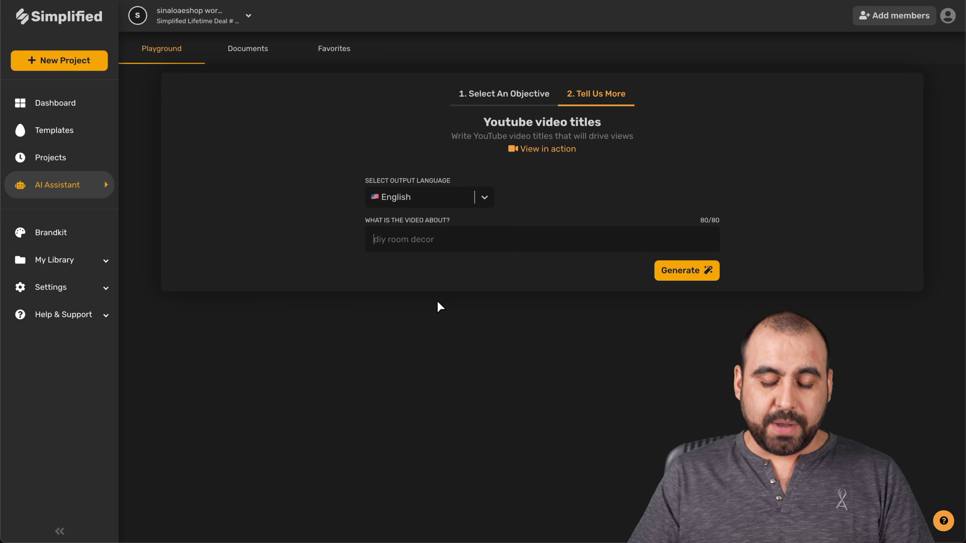
- Describe the video as "Simplified image with ai copy writing system", correcting the misspelling, and generate two batches of titles
text(Simplified image with ai copy wrtting system)
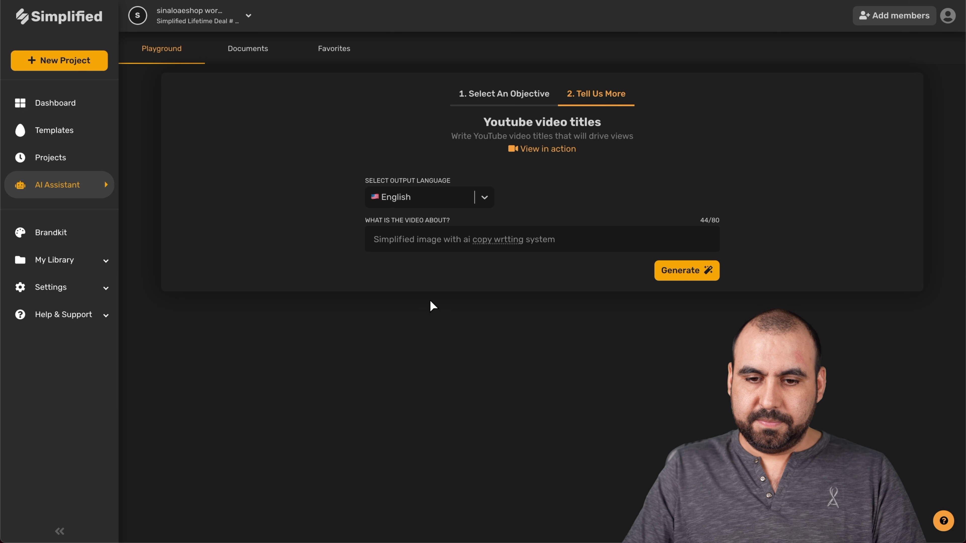
click(491, 241)
right_click(511, 238)
click(549, 246)
click(681, 270)
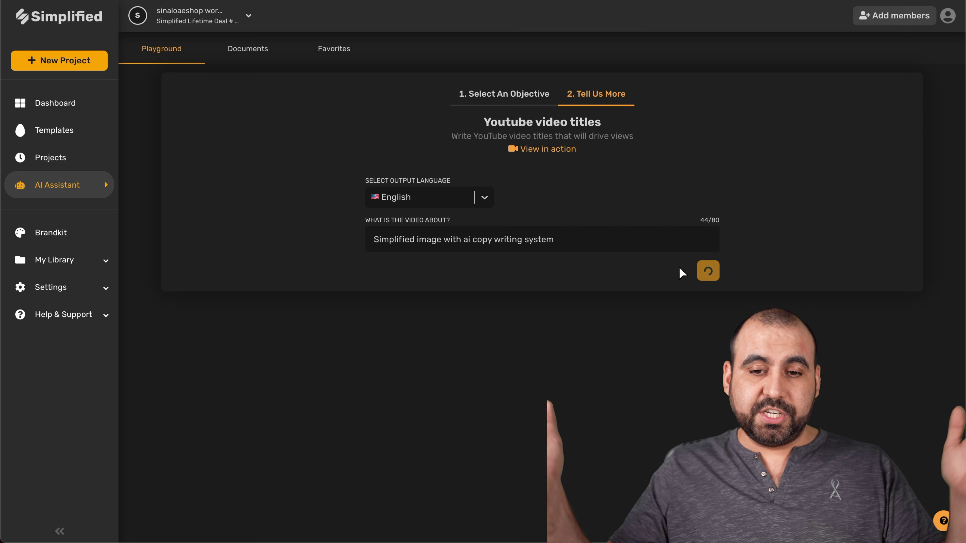
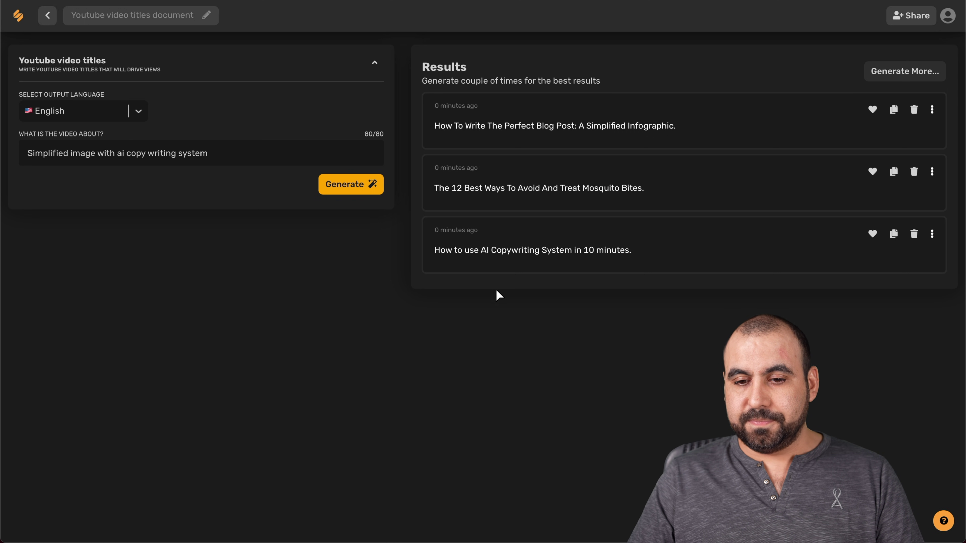
click(910, 76)
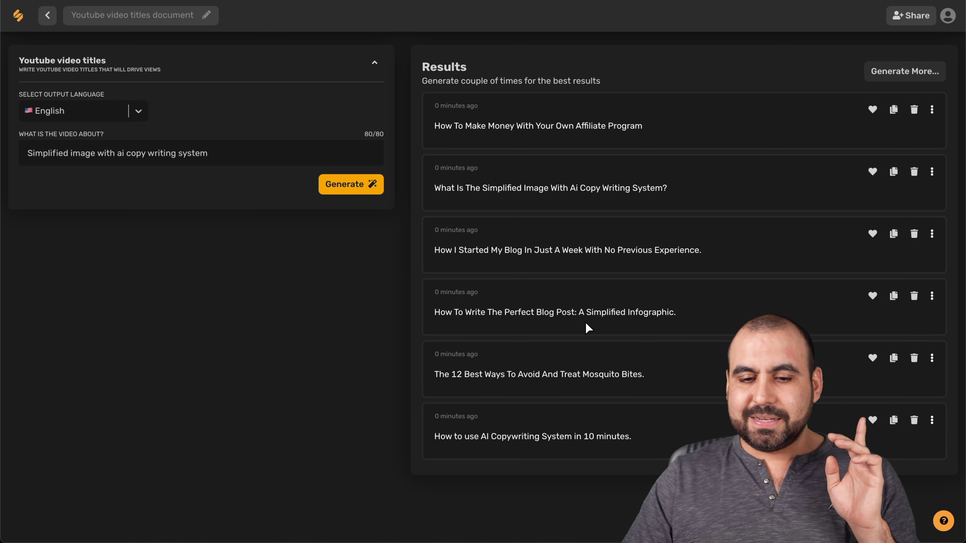
- Change the video description to "image designer with ai copy writing system" and generate new titles
click(71, 152)
key(ctrl+a)
key(BackSpace)
key(BackSpace)
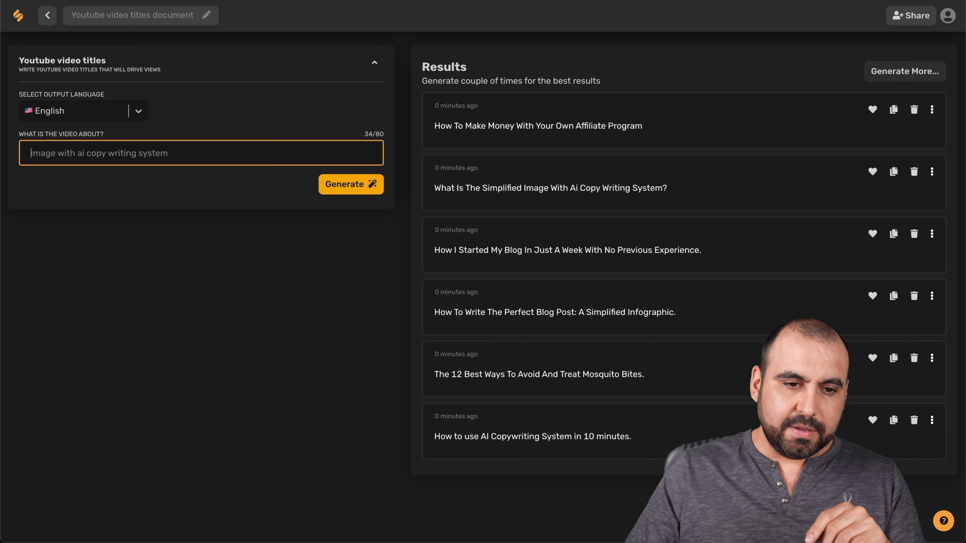
click(57, 222)
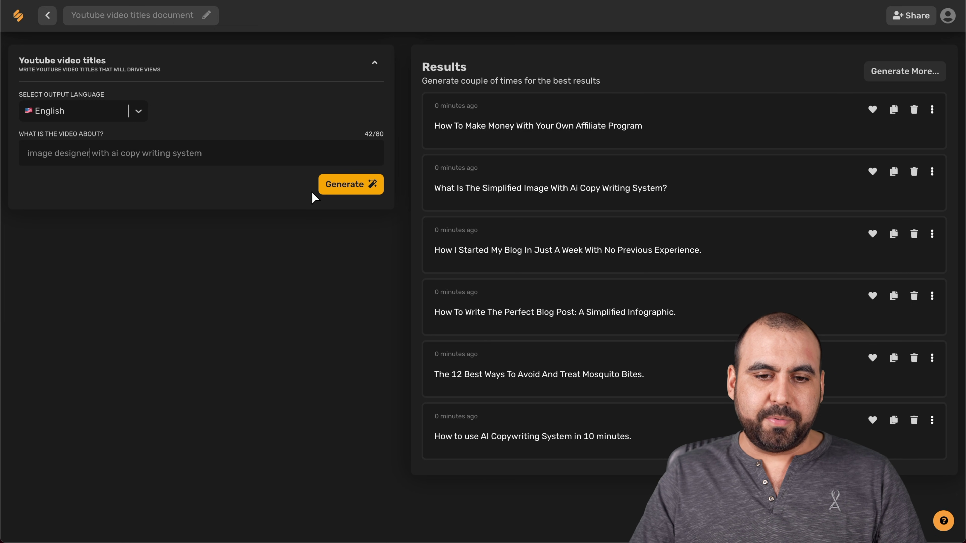
click(334, 186)
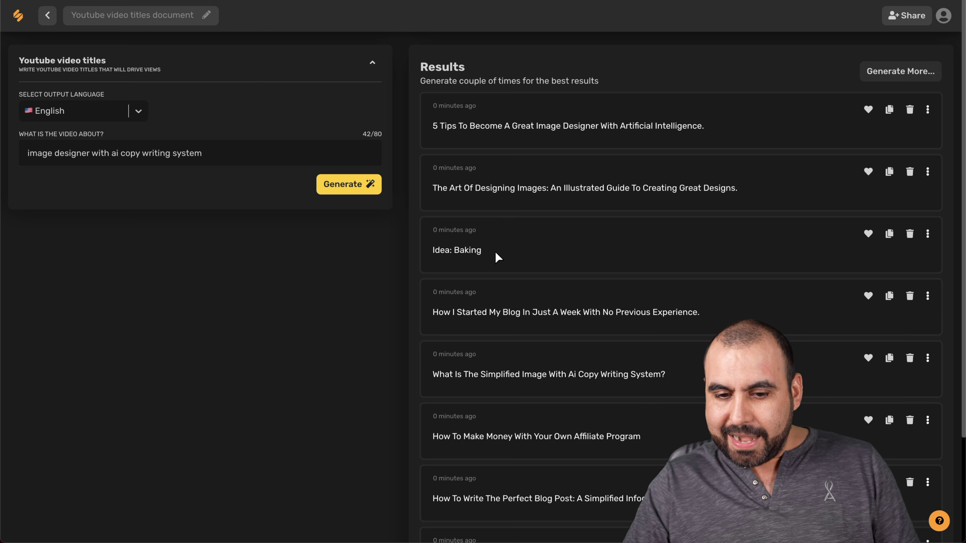
- Copy the video description, start a new Youtube video titles document with "image designer with ai copy writing system", and generate titles
scroll(556, 271, down, 4)
scroll(467, 456, up, 4)
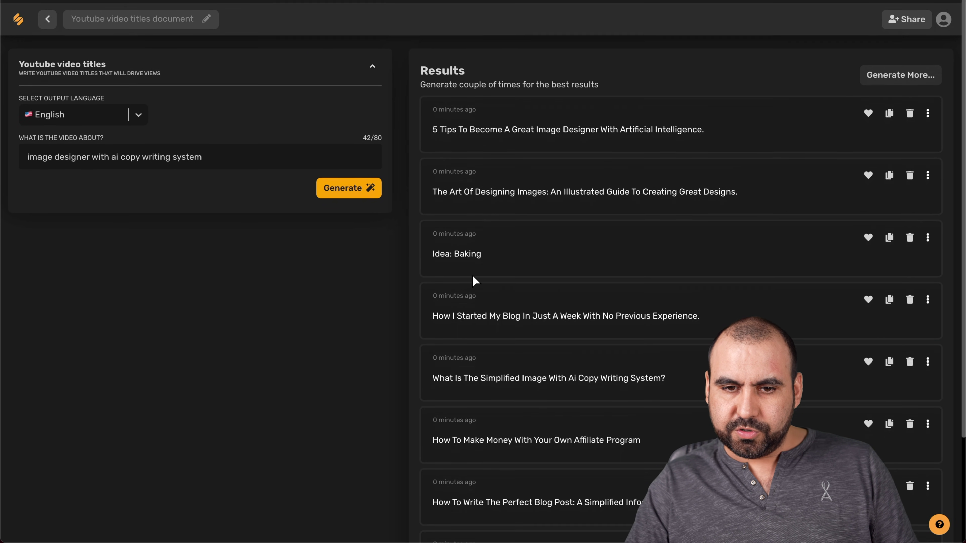
click(168, 152)
triple_click(167, 152)
key(ctrl+c)
click(50, 16)
scroll(572, 492, down, 8)
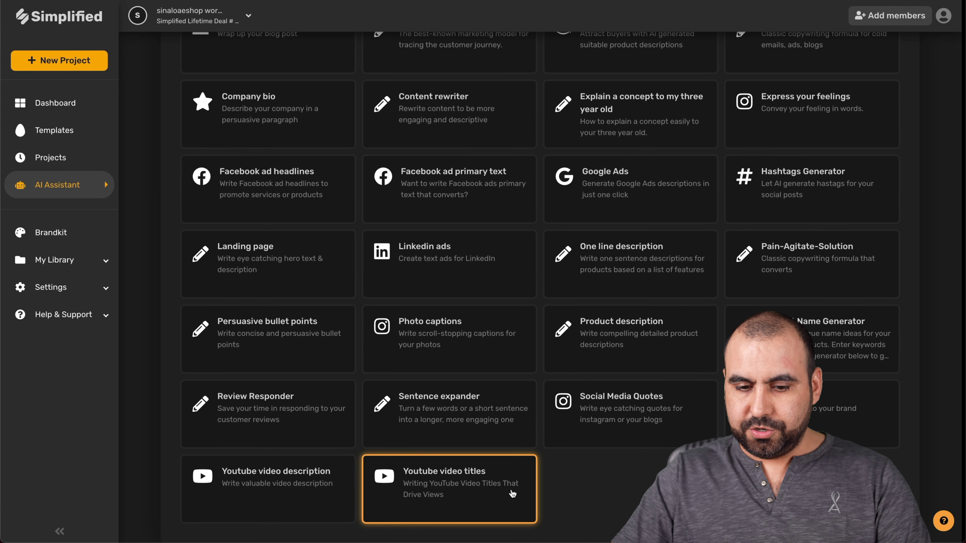
click(490, 490)
click(483, 238)
key(ctrl+v)
click(687, 268)
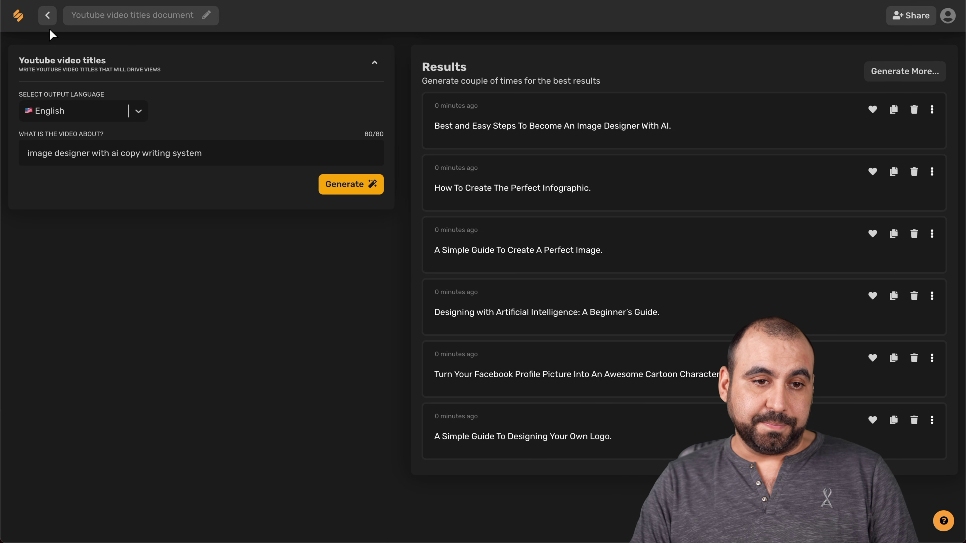
- Choose the Blog ideas+titles template, set the topic to "youtube videos for saas", and generate blog ideas
click(47, 16)
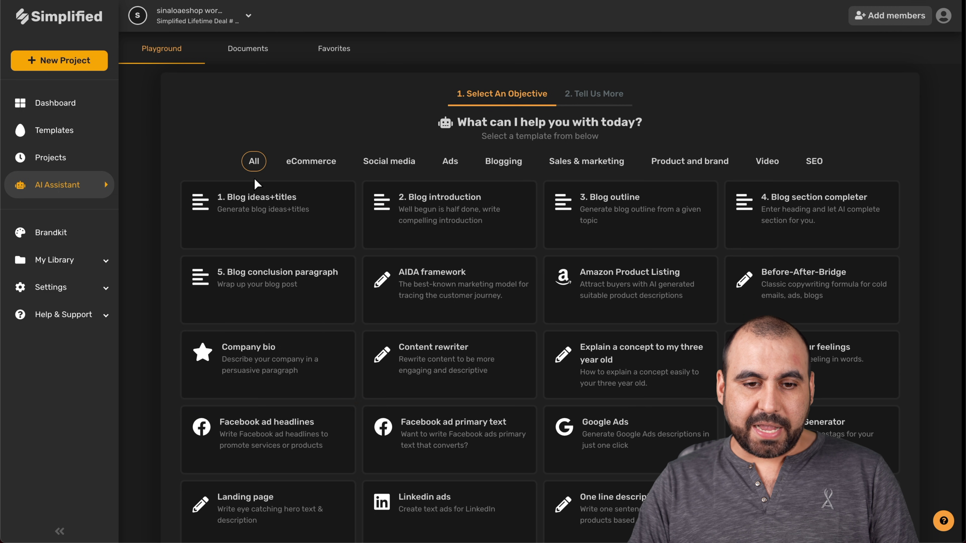
click(308, 225)
click(406, 242)
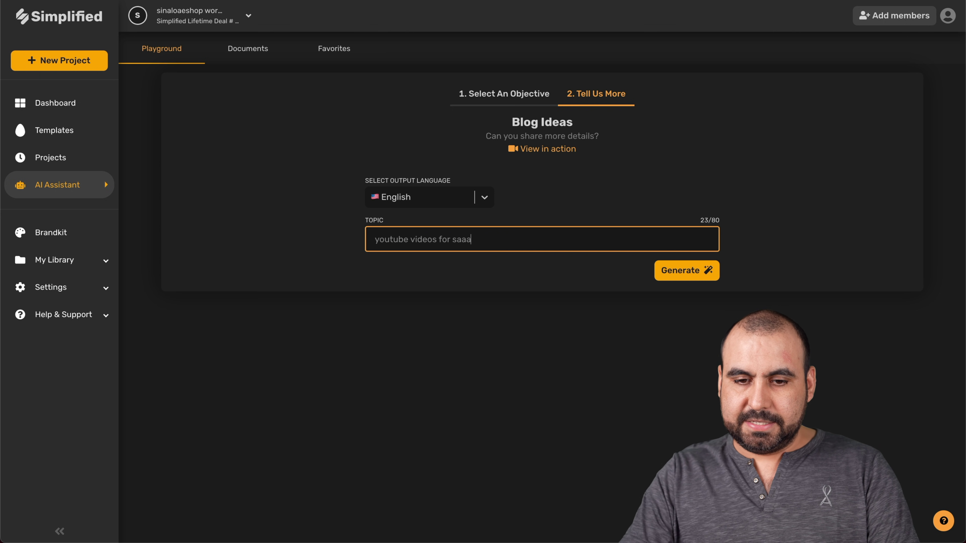
text(s)
click(692, 269)
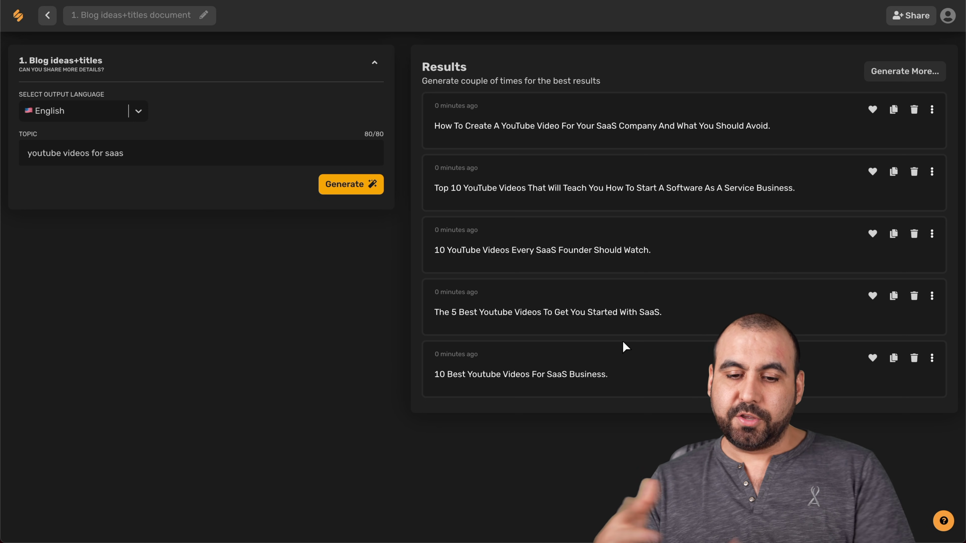
- Try adding placeholder text to the first blog idea, discard the edit, and generate more ideas
click(613, 127)
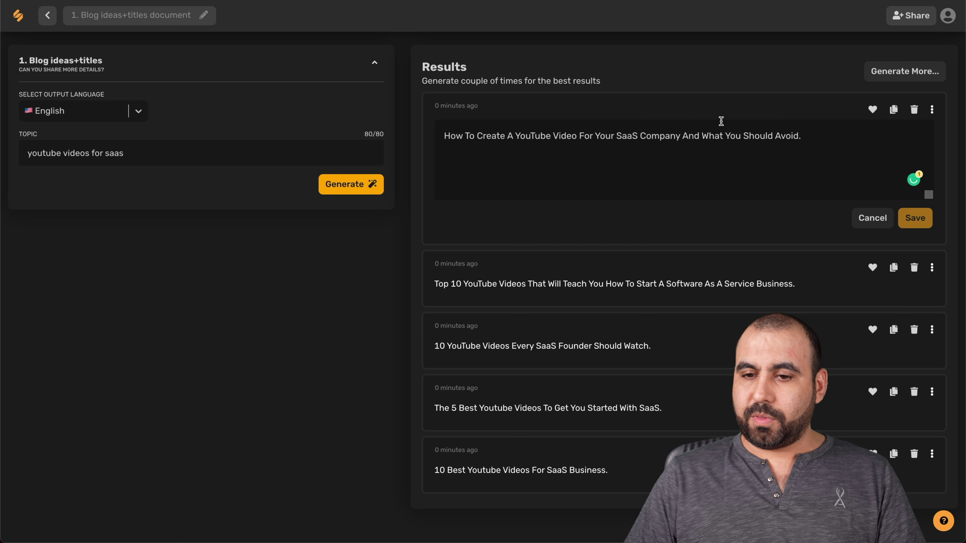
text(asdasdsadsadas)
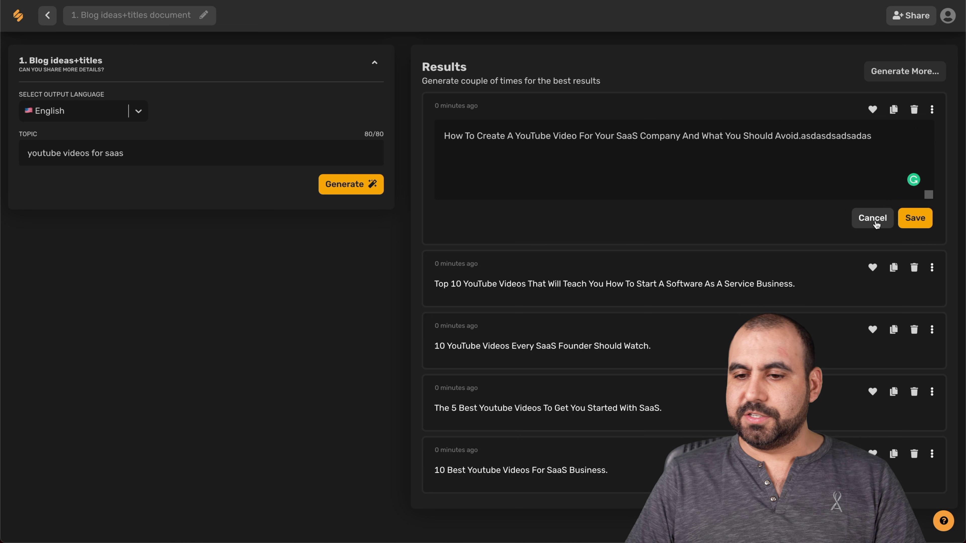
click(872, 220)
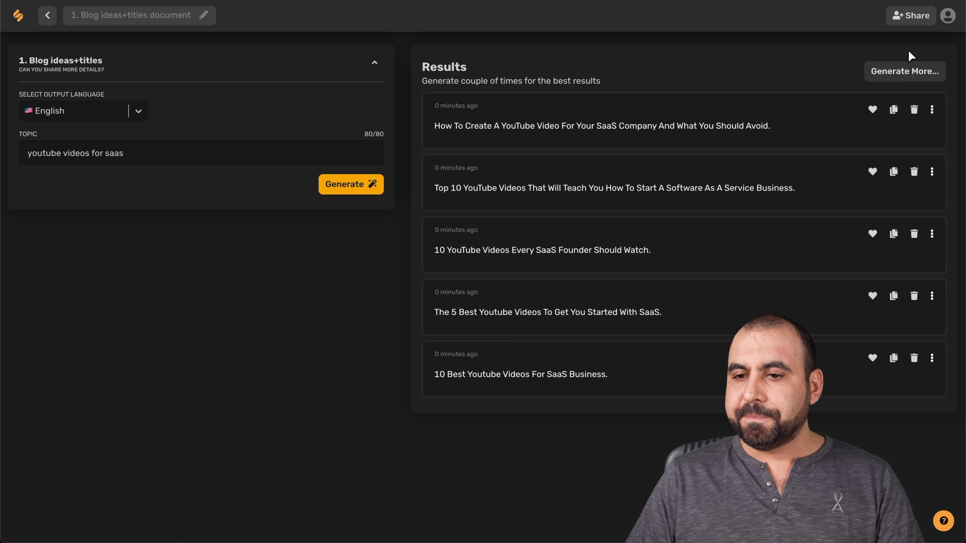
click(913, 72)
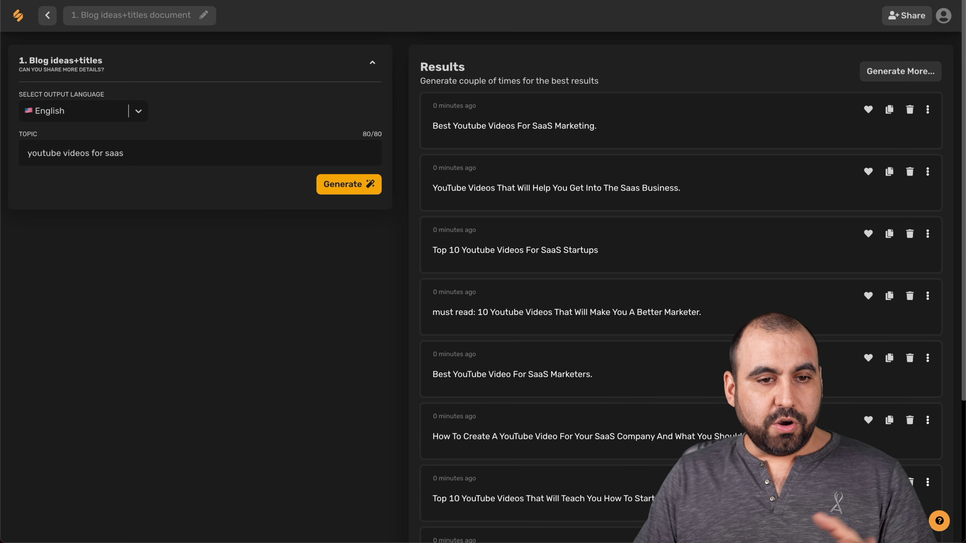
- Browse the AI Assistant's objectives, choose the Landing page template, and set the company name to "SaaS Master"
click(47, 13)
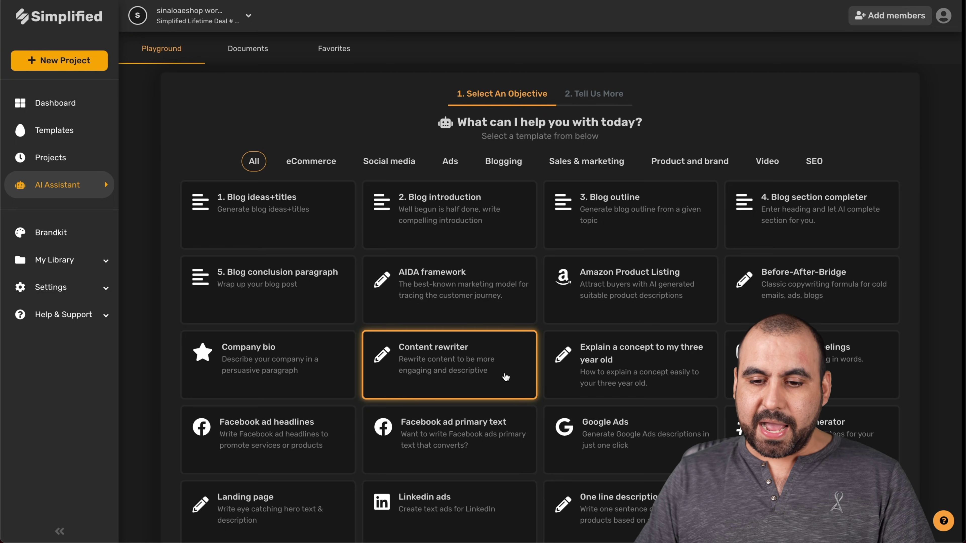
scroll(504, 315, down, 3)
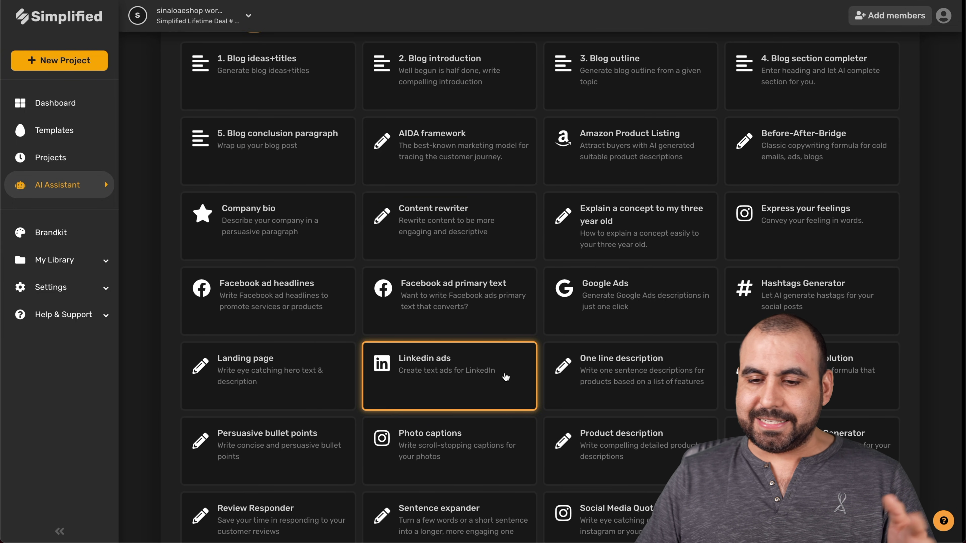
scroll(506, 377, down, 3)
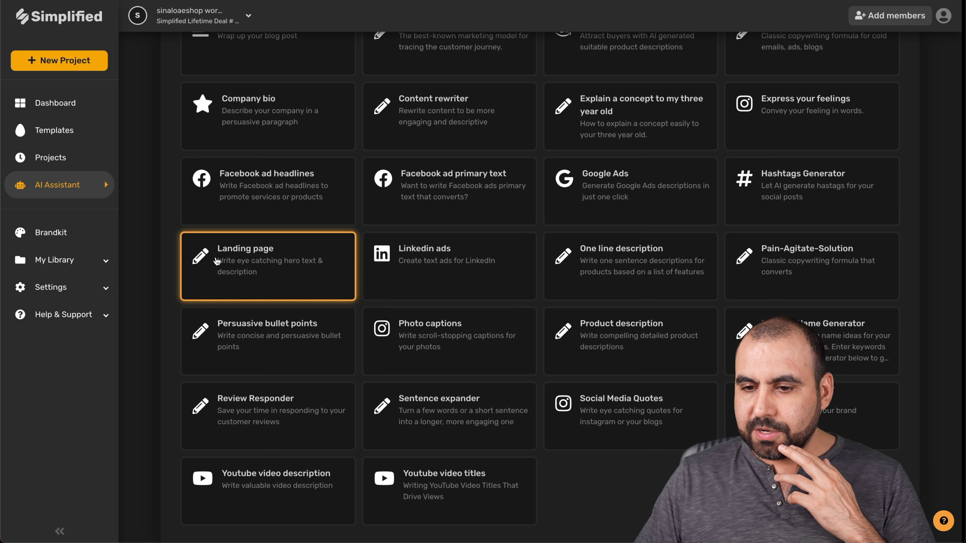
scroll(217, 261, up, 2)
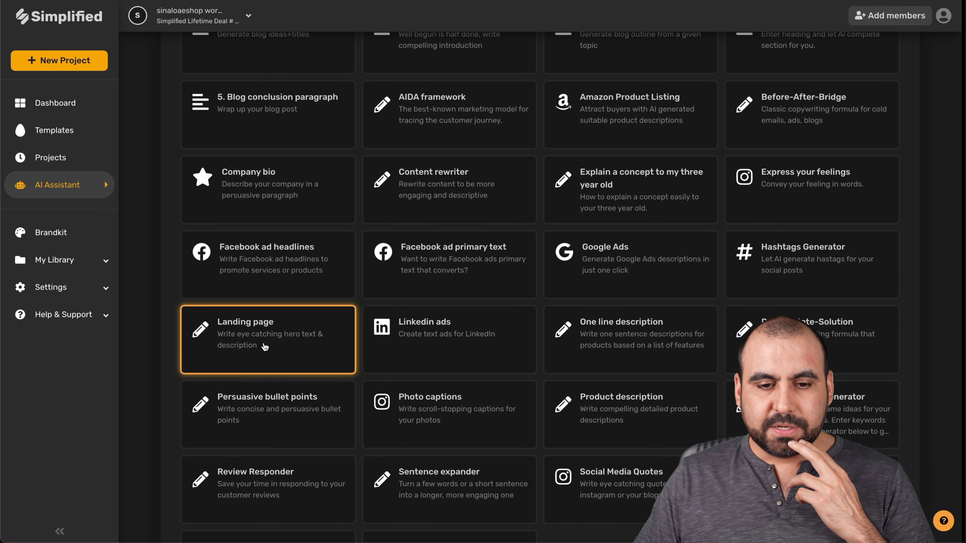
click(266, 328)
click(402, 241)
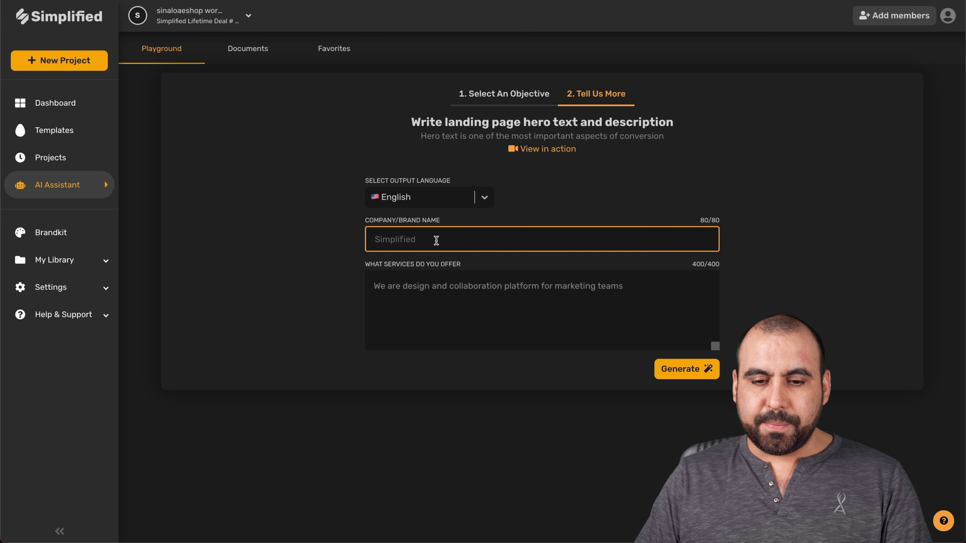
text(SaaS Master)
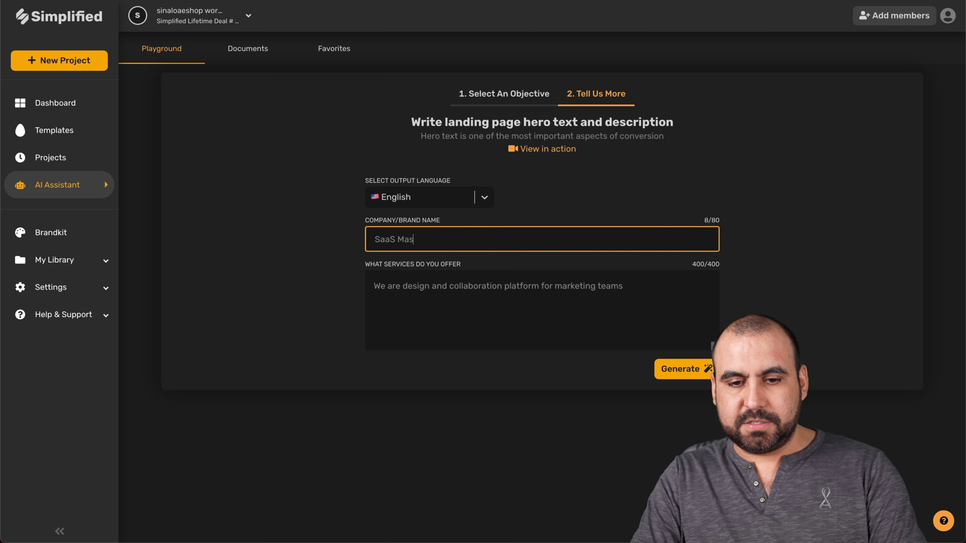
- Describe the services as "overview videos for saas and wordpress" and generate two batches of landing page headlines and descriptions
click(463, 293)
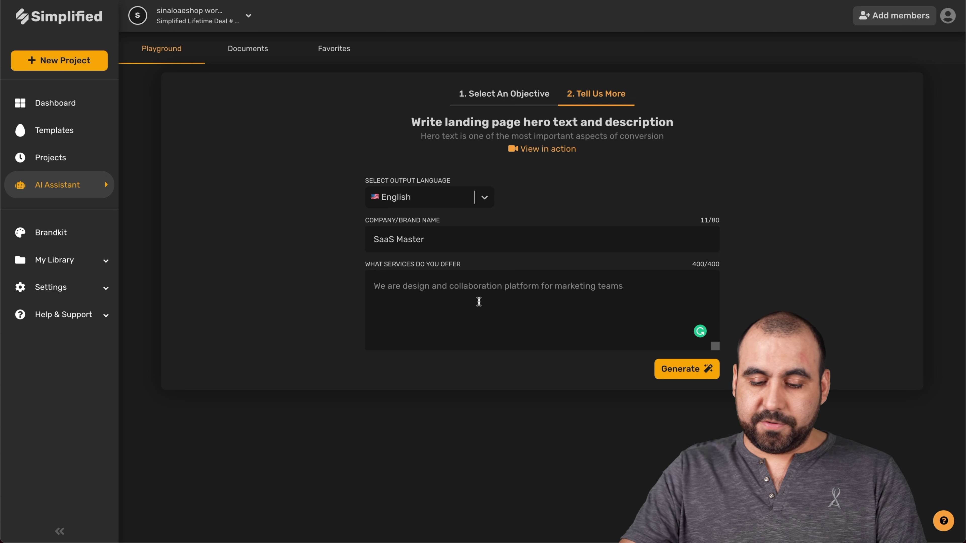
text(overview videos)
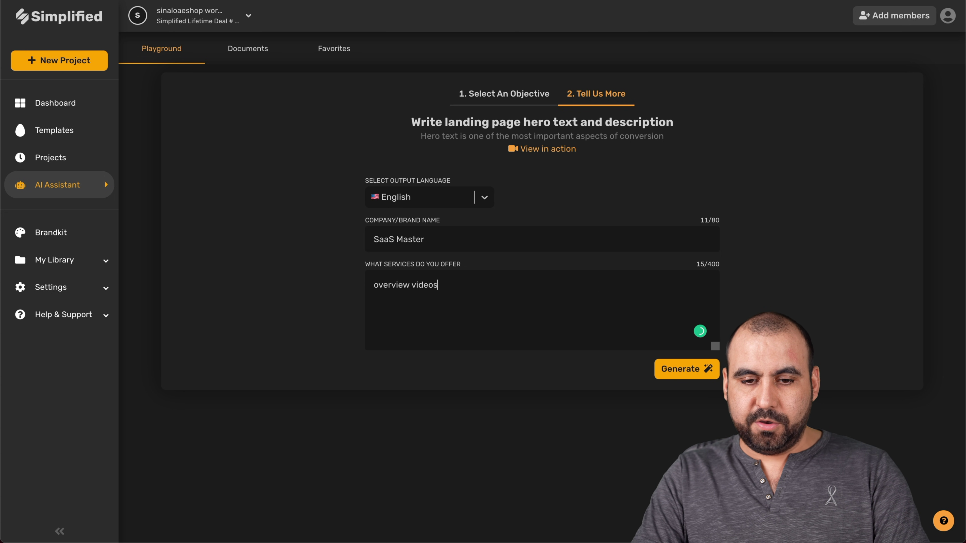
text( for saas ana)
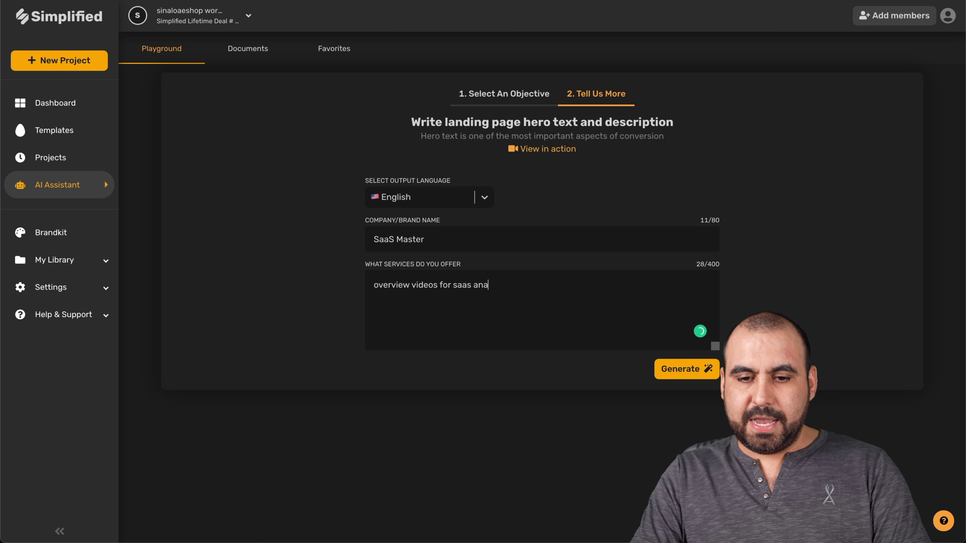
key(BackSpace)
text(d wordpress)
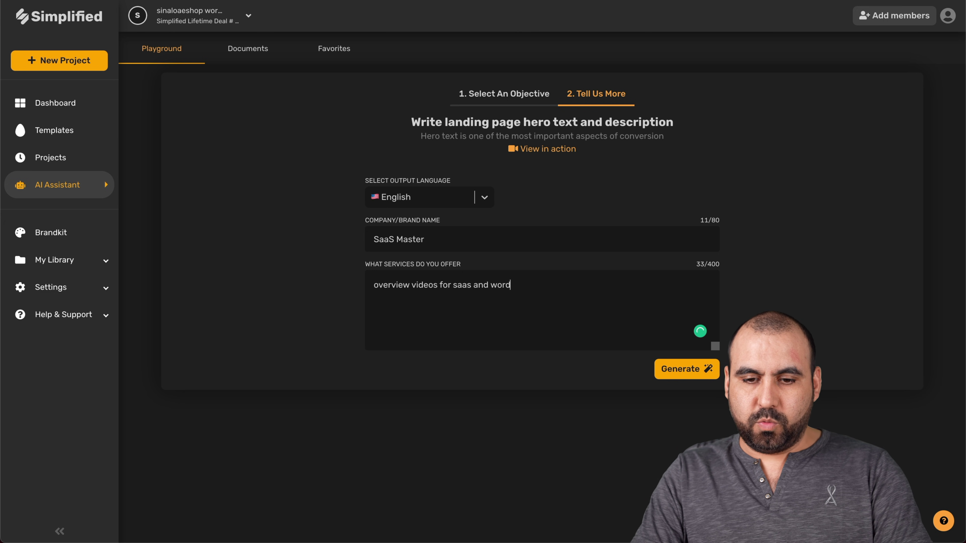
click(667, 375)
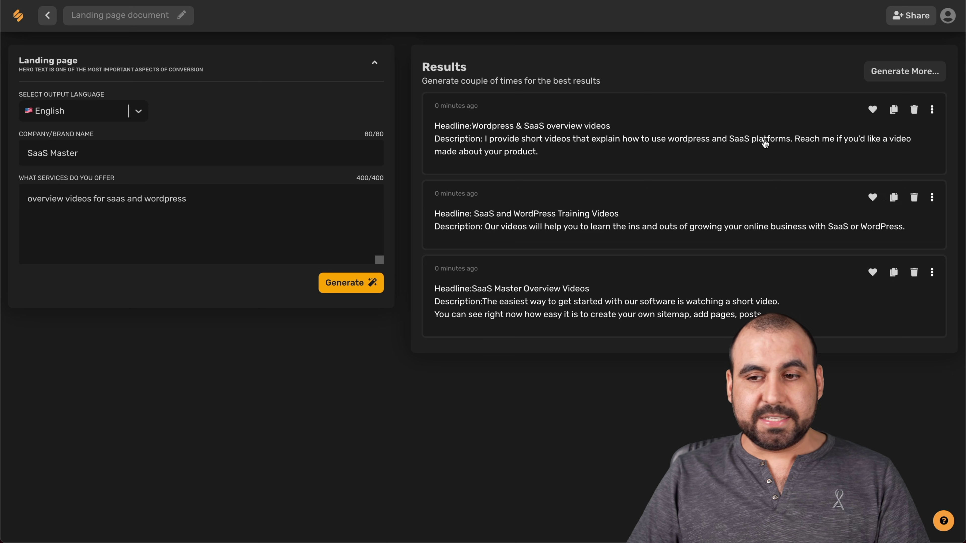
click(881, 71)
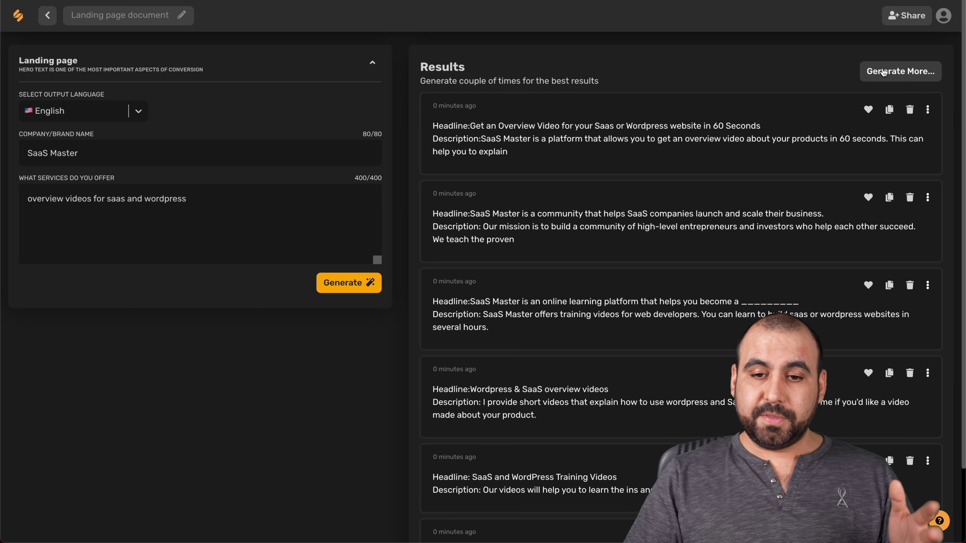
scroll(773, 285, down, 3)
scroll(773, 285, up, 3)
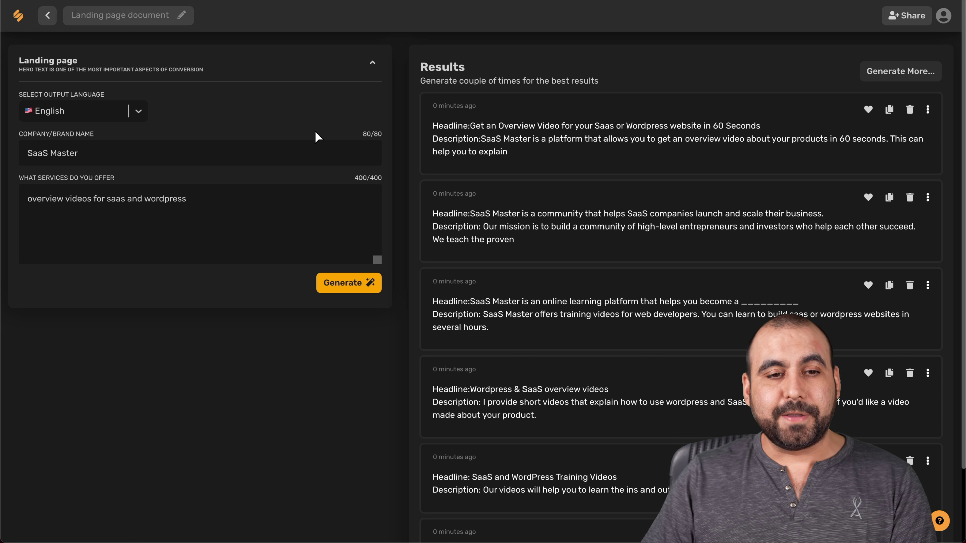
- Review the SaaS Master brand kit's logos, fonts and color palette, and add a second brand kit
click(47, 15)
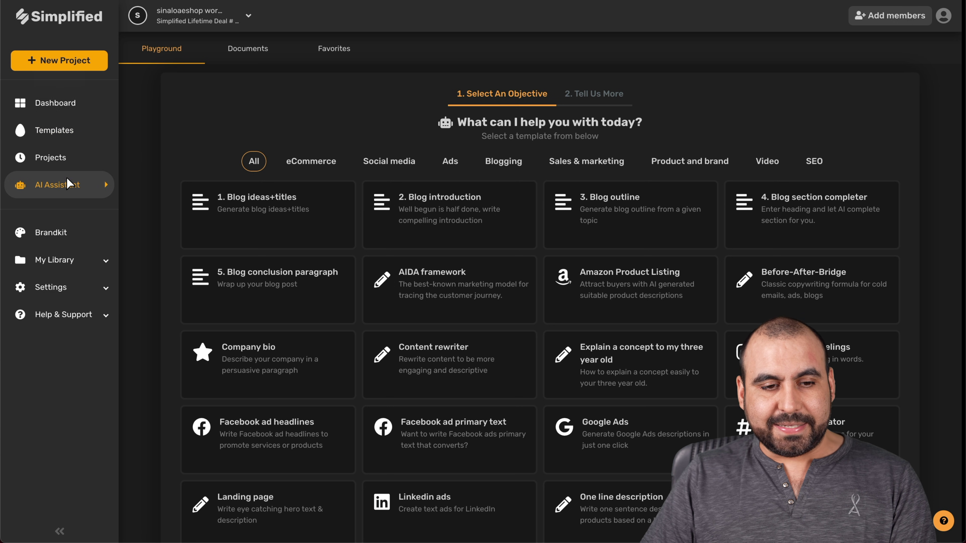
click(57, 235)
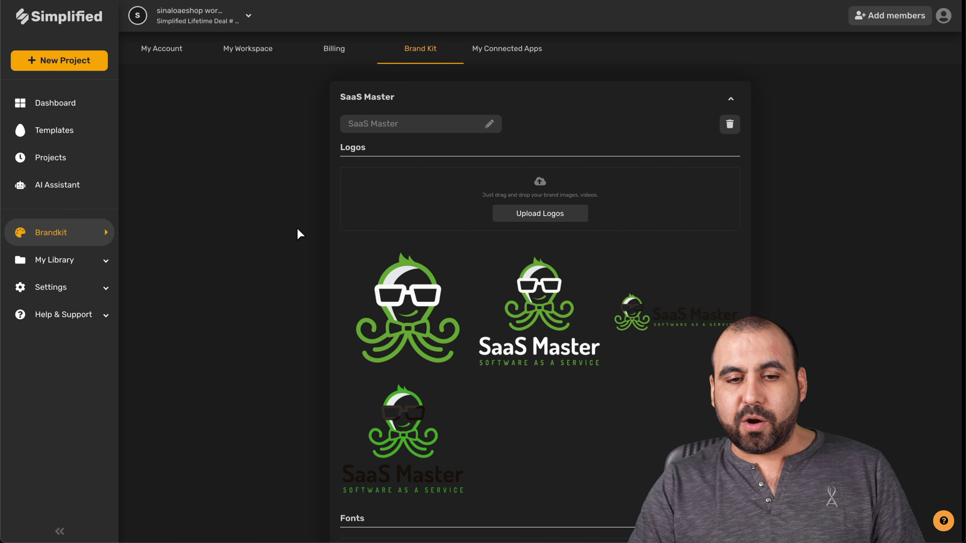
scroll(297, 230, down, 5)
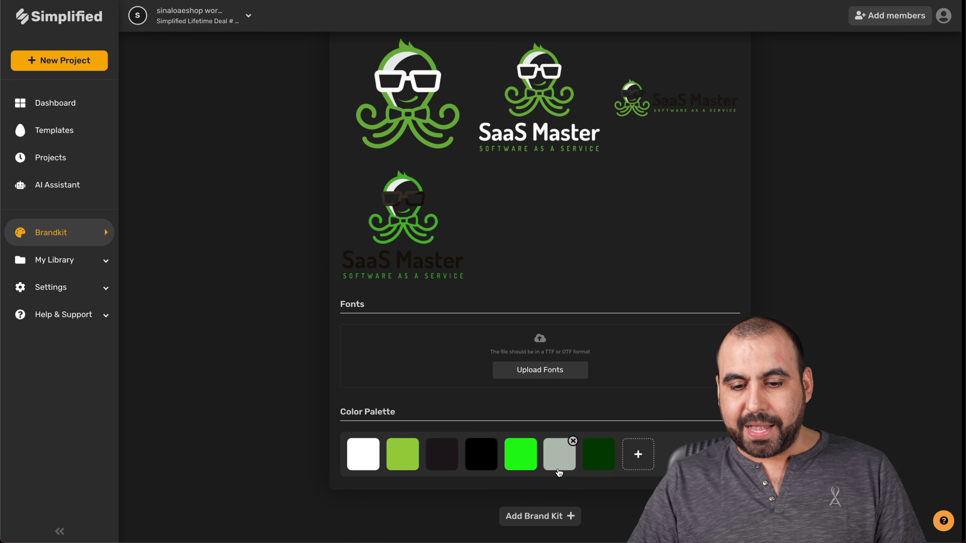
click(549, 514)
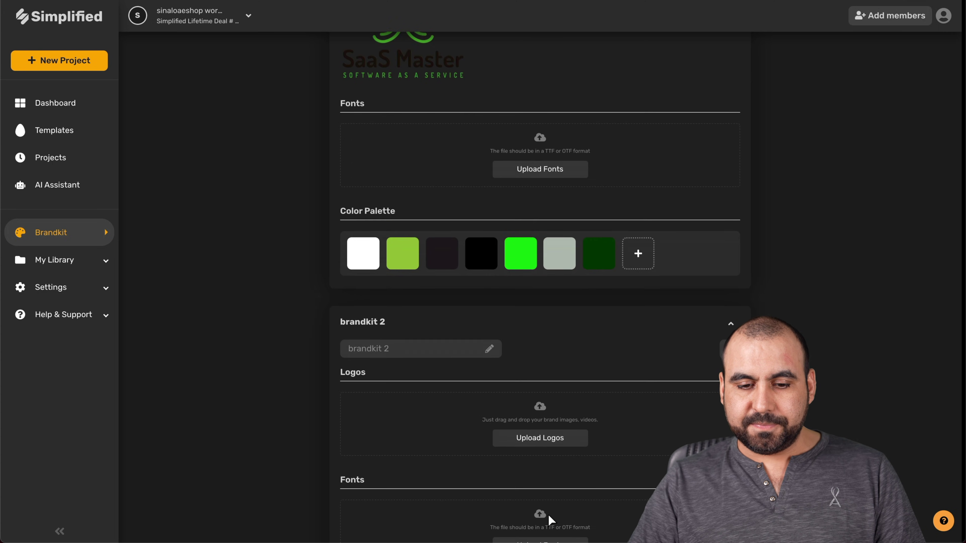
double_click(372, 173)
click(291, 215)
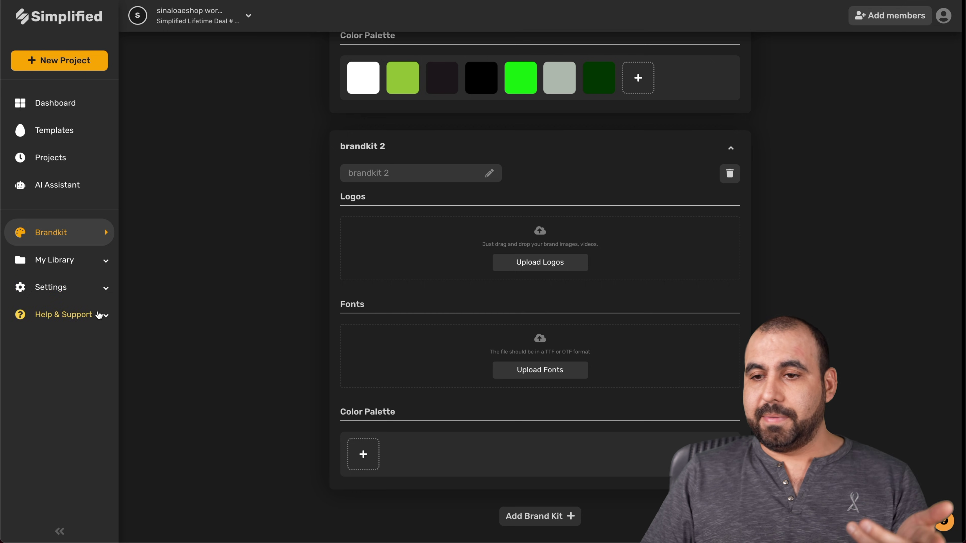
scroll(213, 350, up, 10)
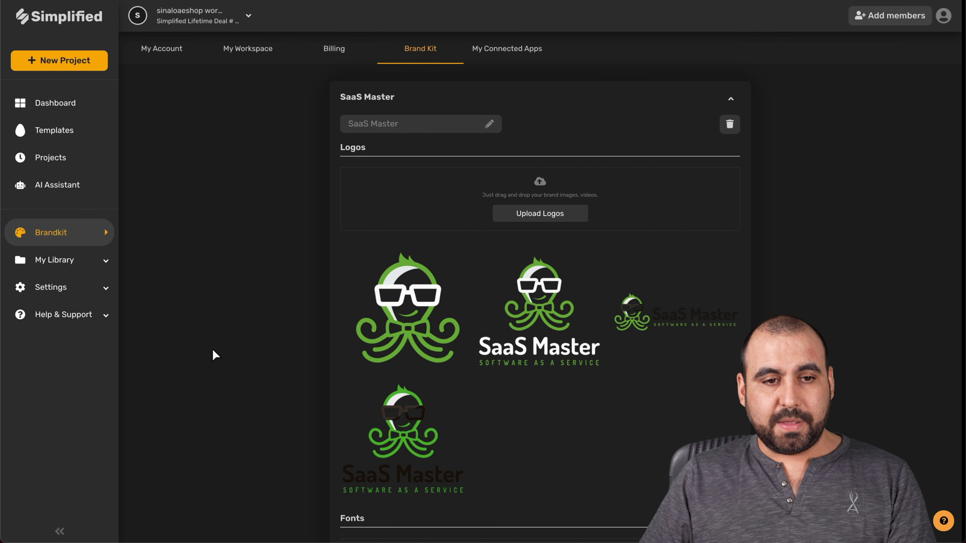
- View the team invitation form for the workspace and close it without inviting anyone
click(913, 15)
click(420, 263)
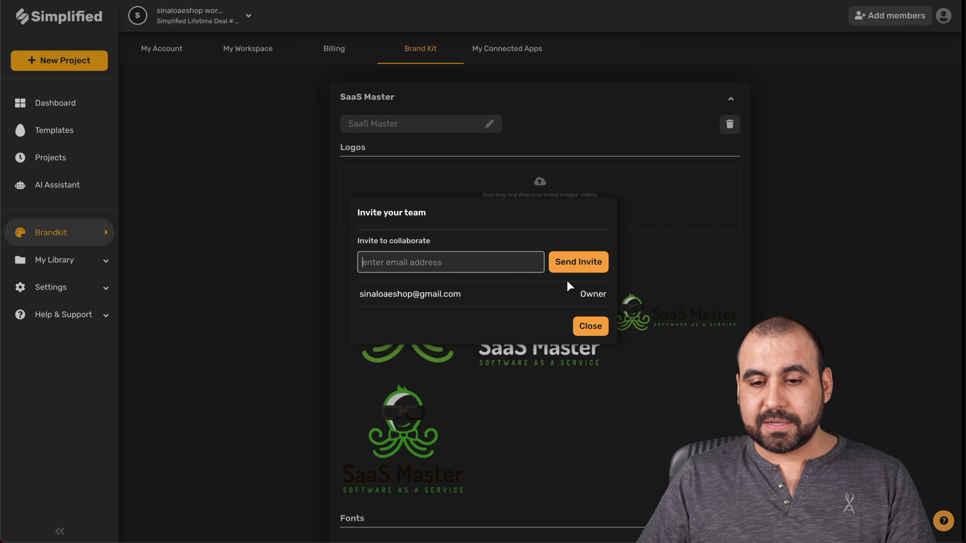
click(578, 327)
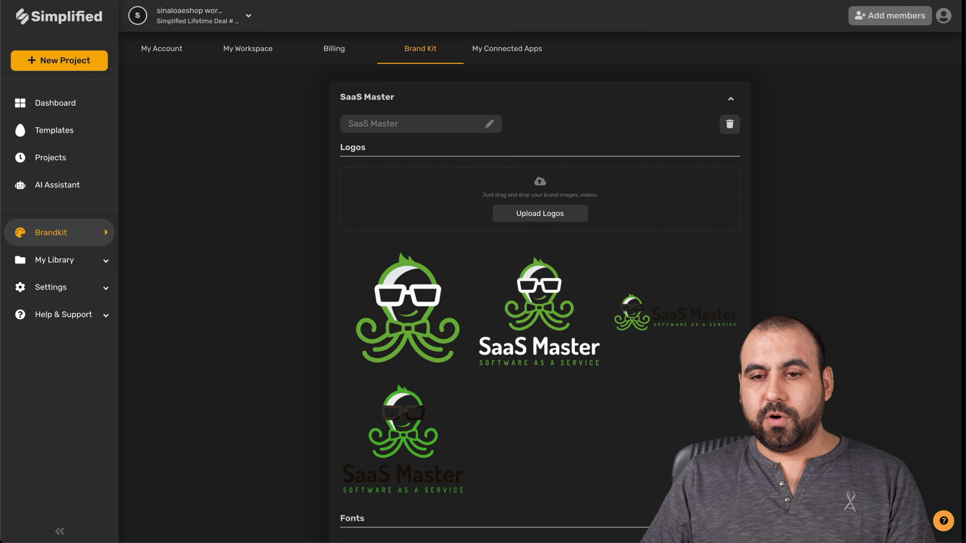